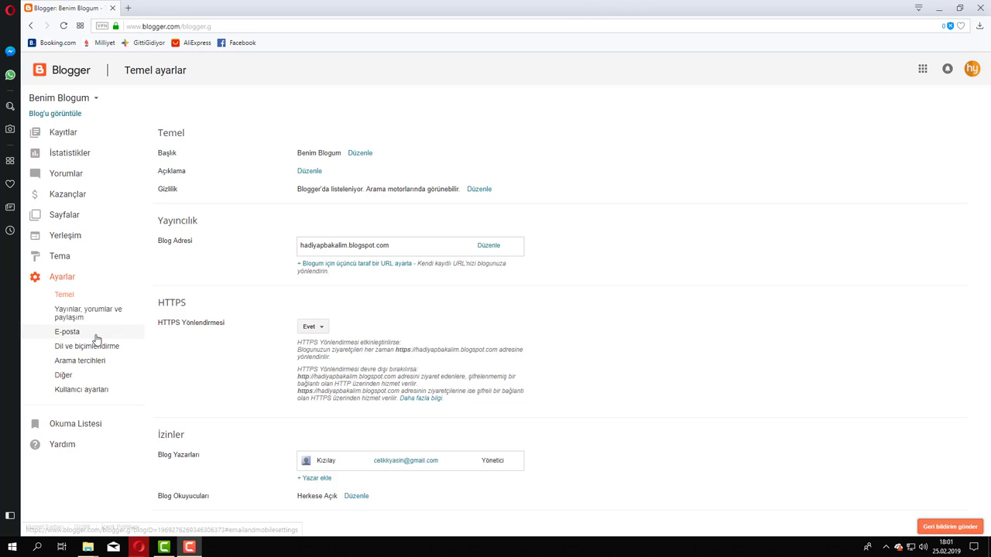
Open the blog title for editing and view the published blog in a new tab before returning to the settings.
click(360, 153)
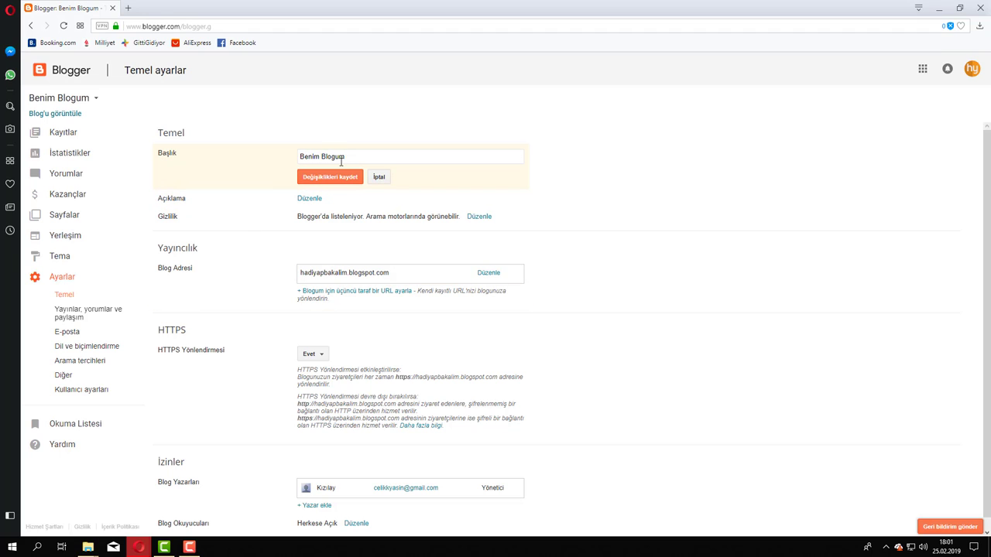
double_click(365, 159)
triple_click(365, 159)
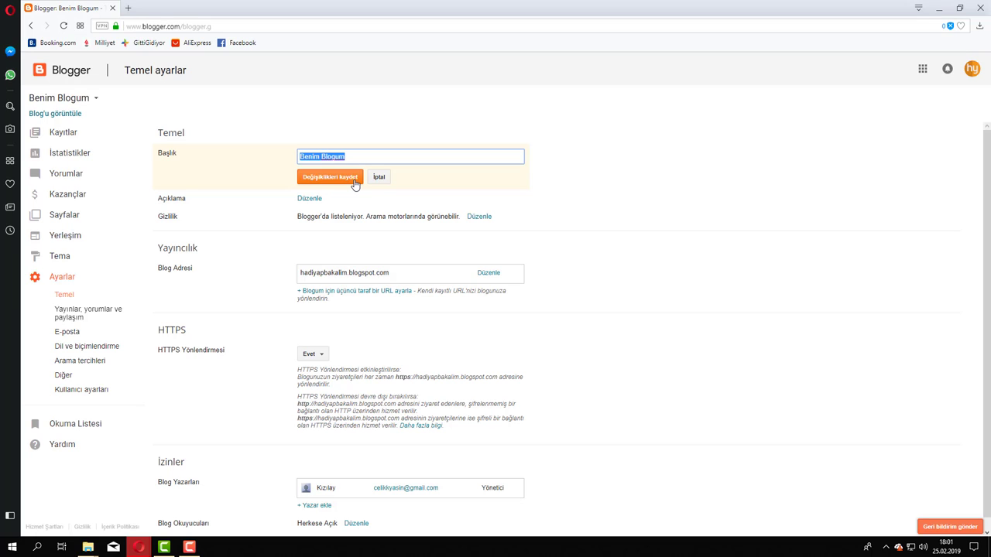
right_click(73, 113)
click(100, 122)
click(159, 7)
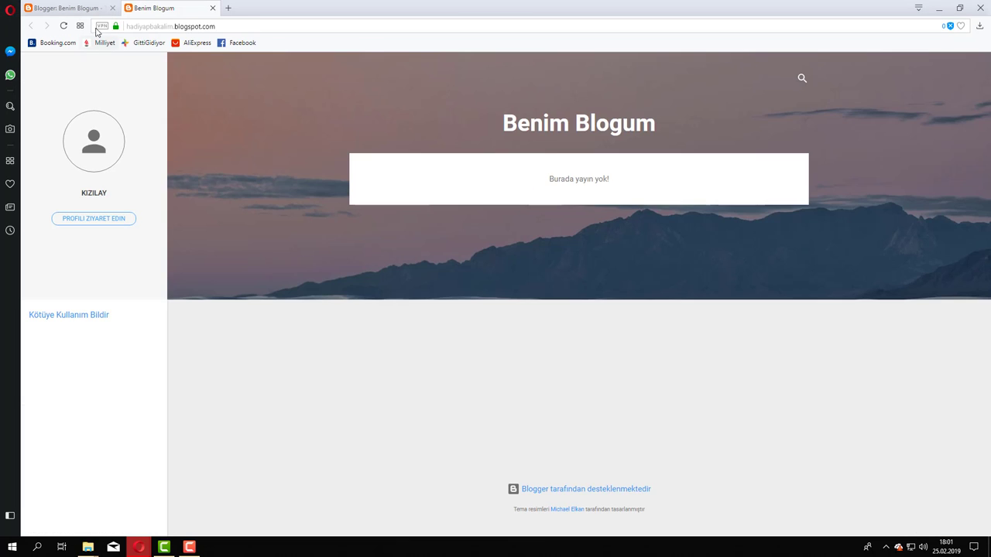
click(70, 8)
Change the blog title to "Eğlenceli Videolar ve Eğitim Setleri" and save it.
triple_click(357, 156)
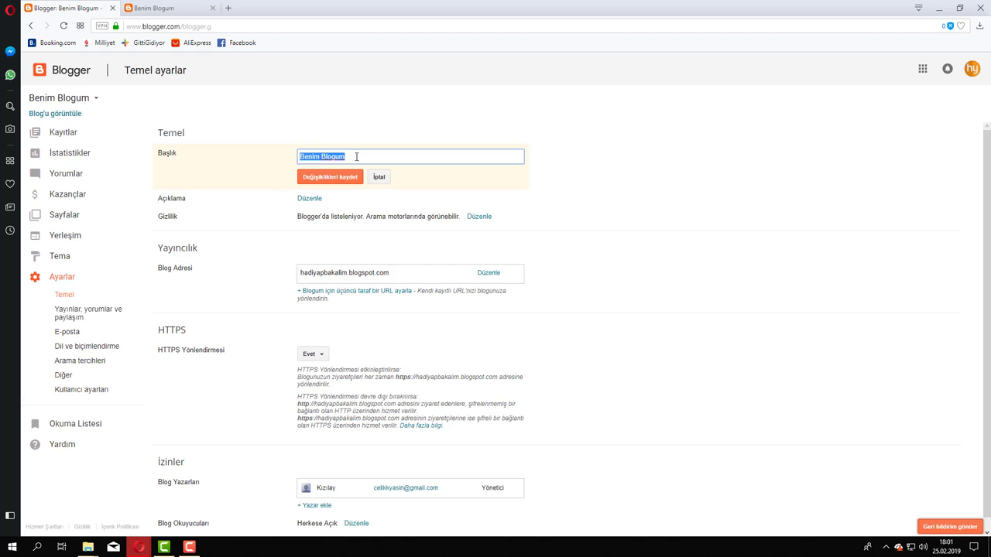
text(Eğşenceli)
triple_click(357, 156)
text(Eğlenceli Videolar ve )
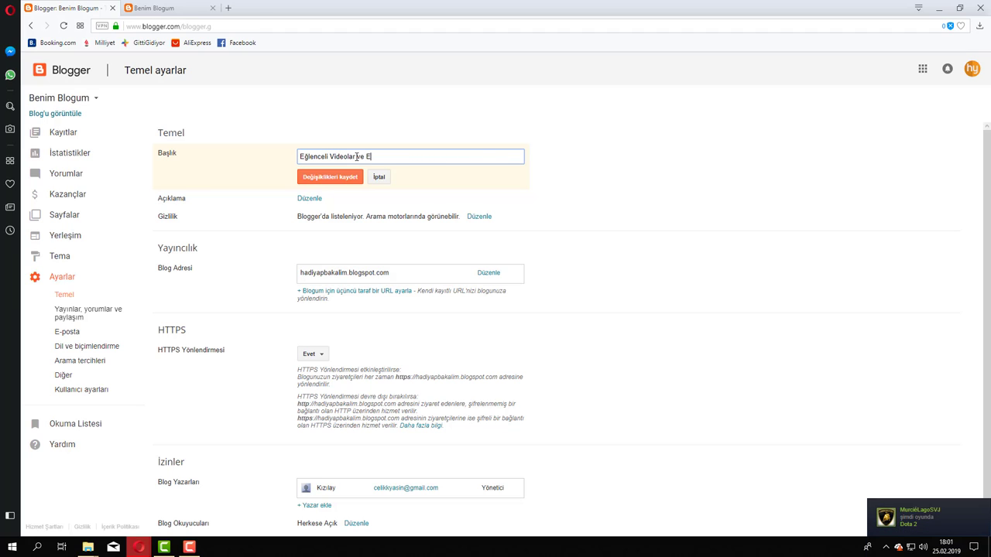
text(Eğitim Setleri)
click(338, 179)
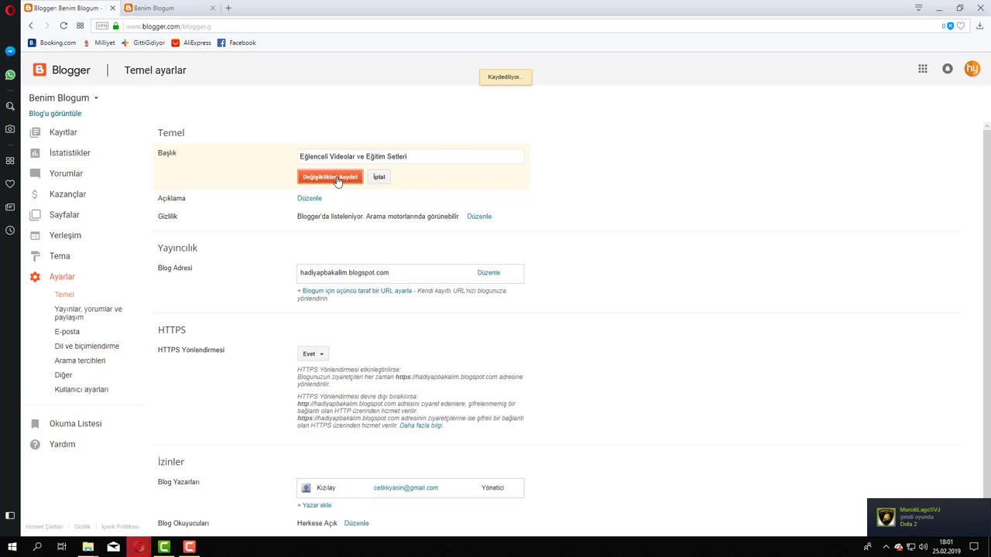
Add the blog description "Sizin için hazırlamış olduğumuz videolara bakmadan geçmeyin." and save it.
click(309, 172)
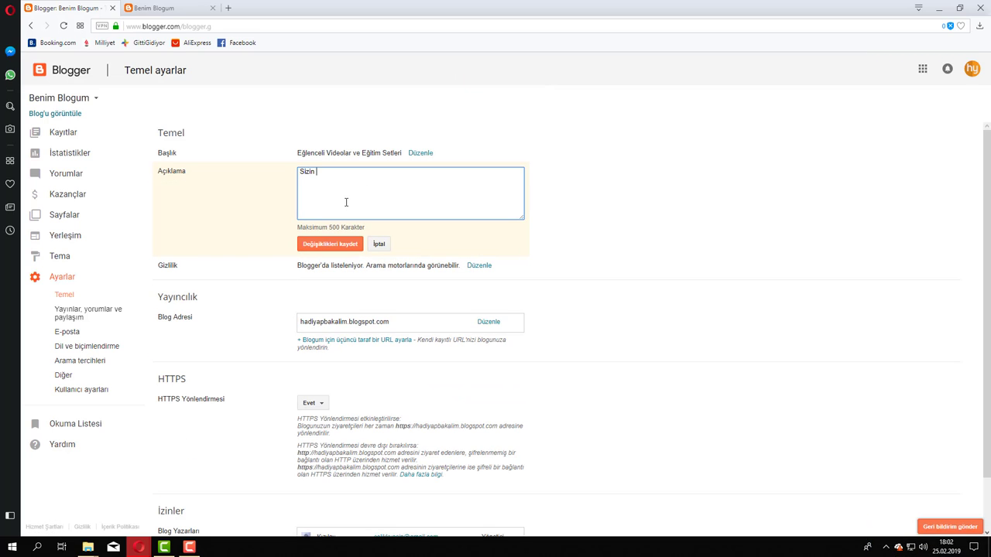
text(Sizin için haz)
text(ırlamı)
text(ş olduğumuz videoları )
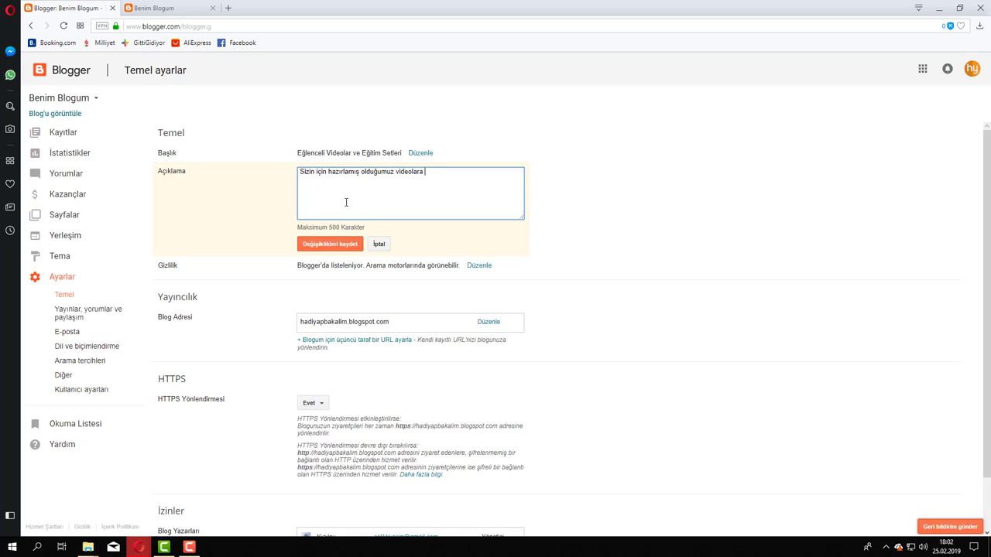
text(bakmadan geçmeyin.)
click(341, 246)
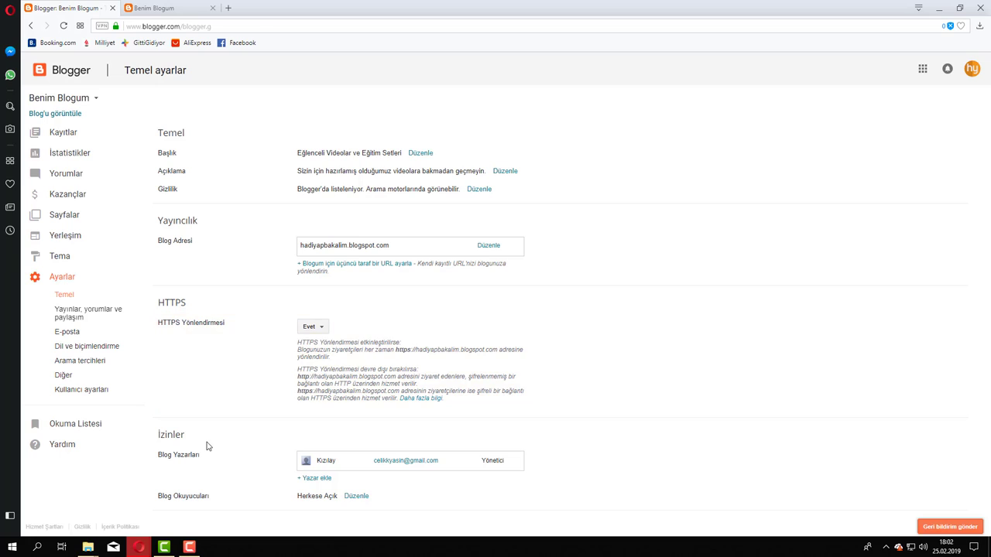
Open the form for inviting blog authors, and save the blog readers permission as Herkese Açık.
drag(165, 457, 196, 456)
click(264, 455)
click(314, 478)
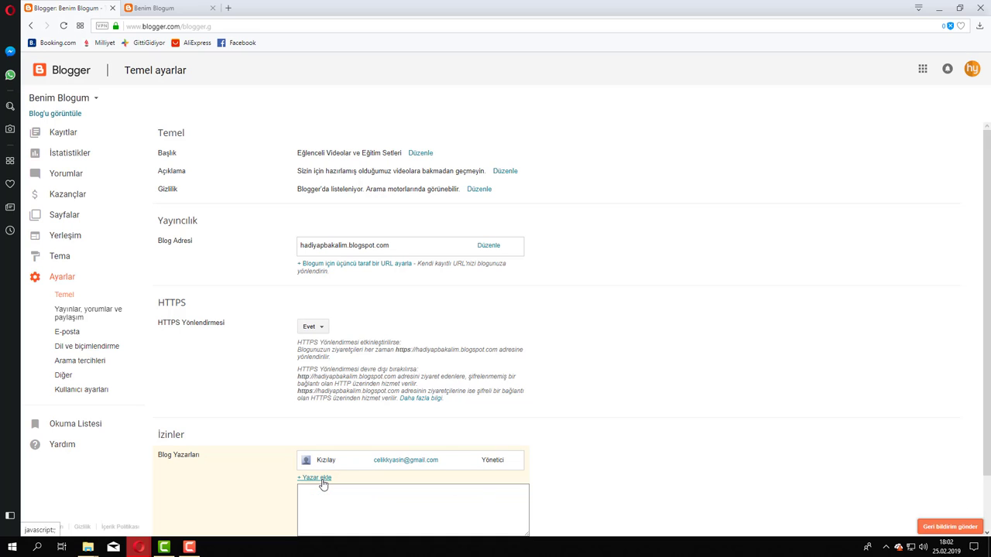
scroll(413, 422, down, 1)
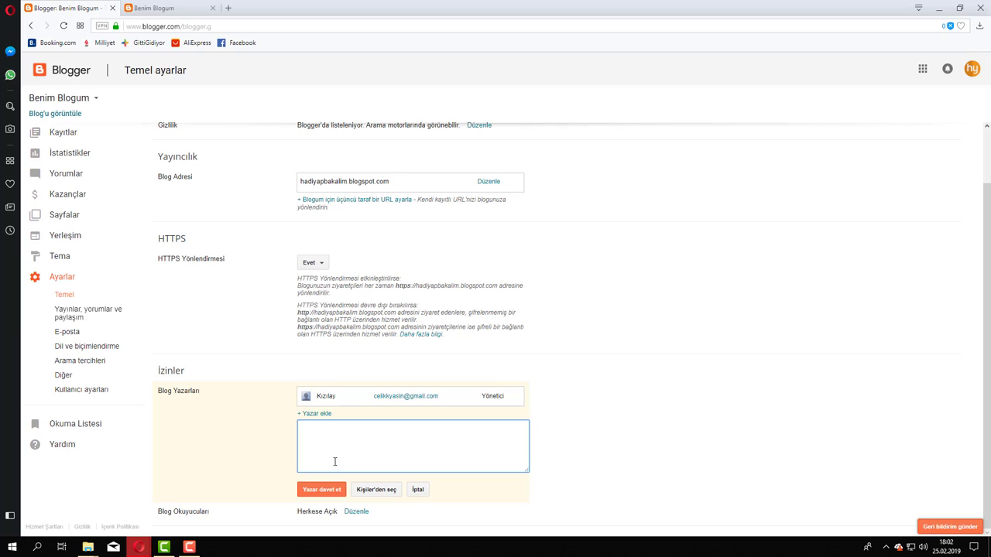
click(611, 423)
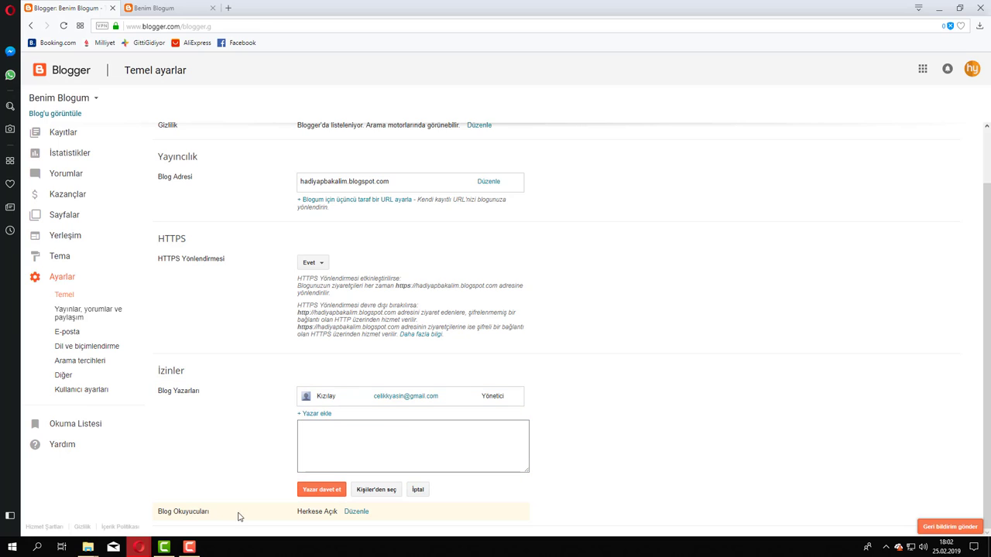
click(357, 513)
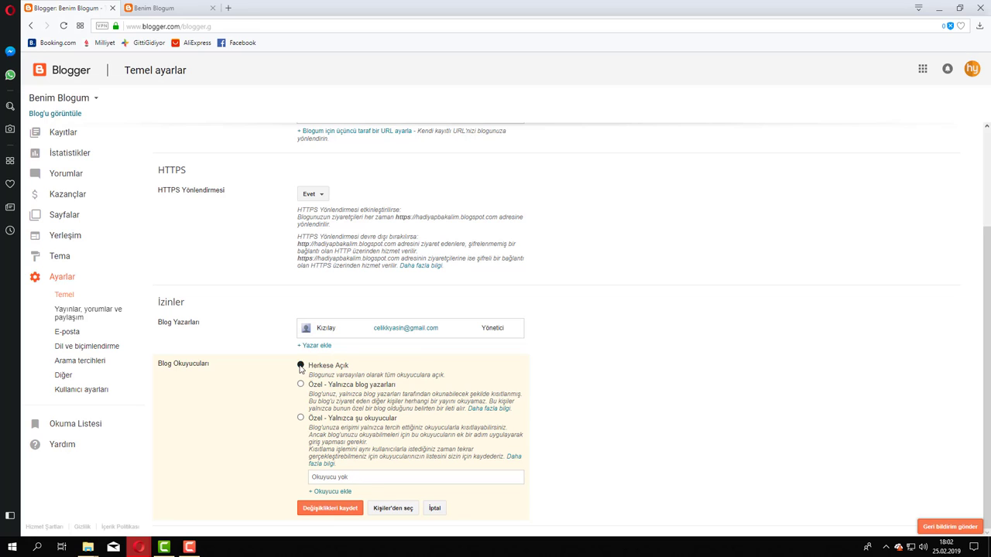
click(328, 510)
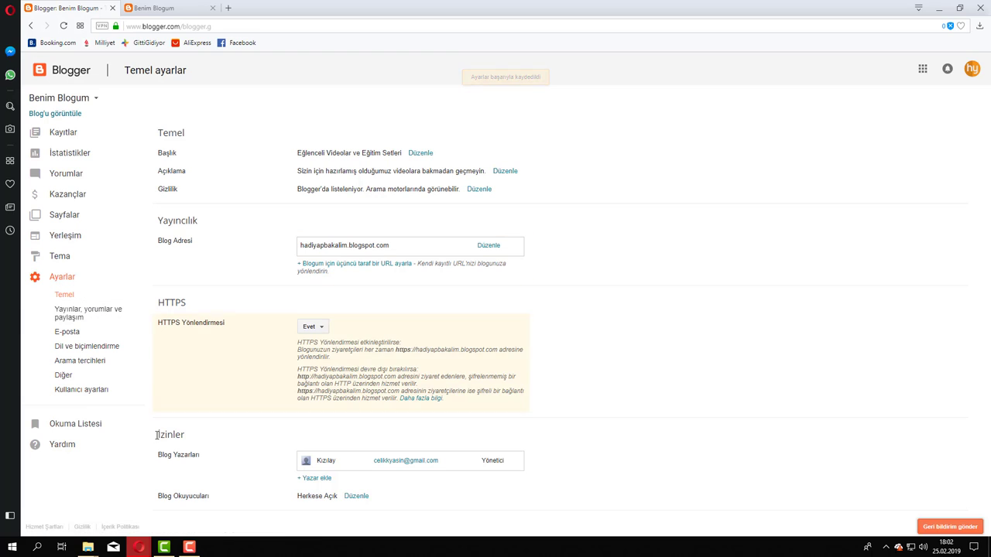
In the posts, comments and sharing settings, select kayıt as the main page limit unit and check the Lightbox image options.
click(73, 315)
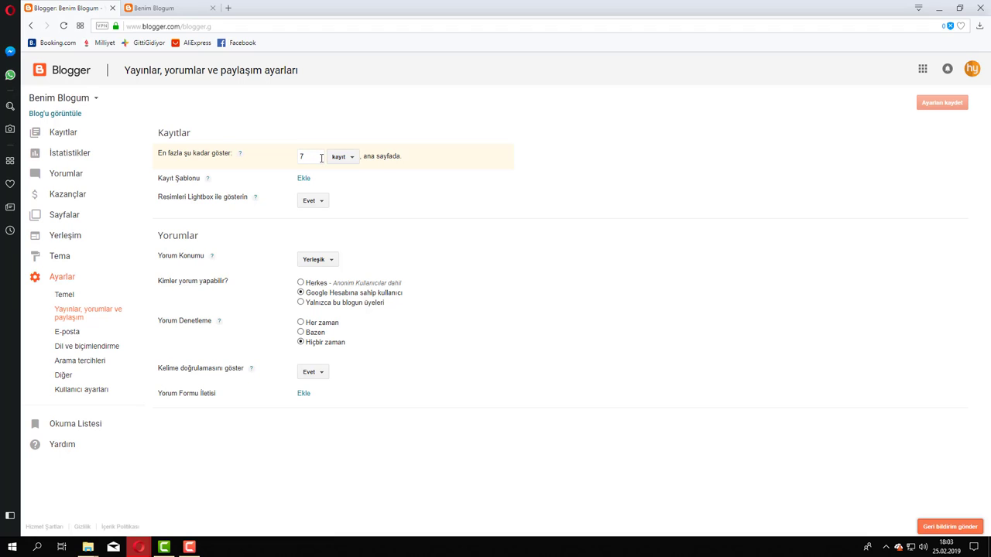
click(341, 158)
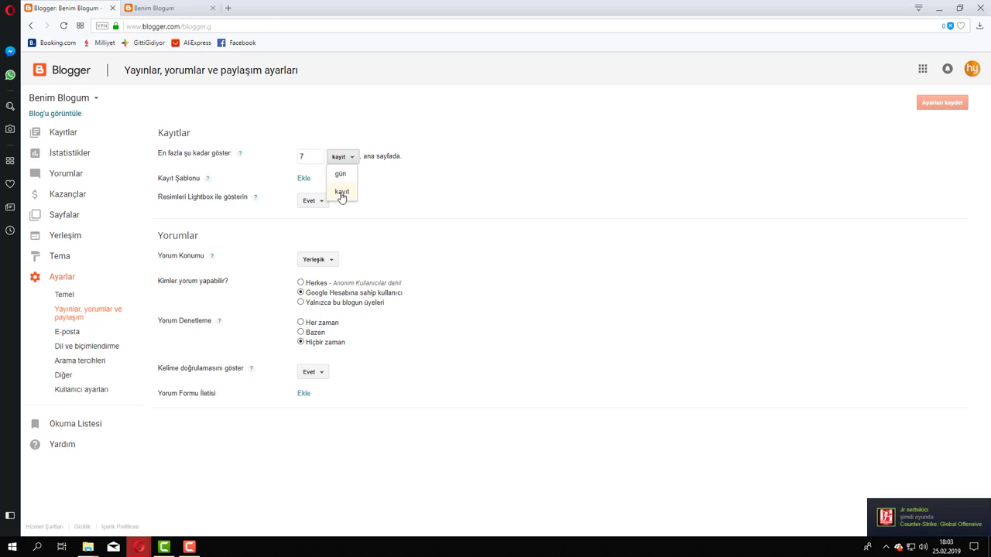
click(340, 192)
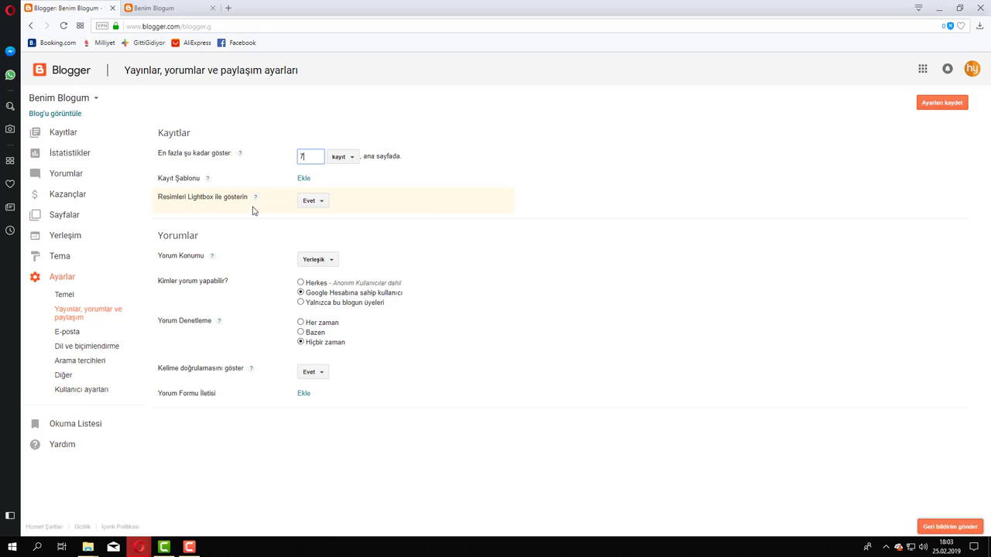
click(322, 203)
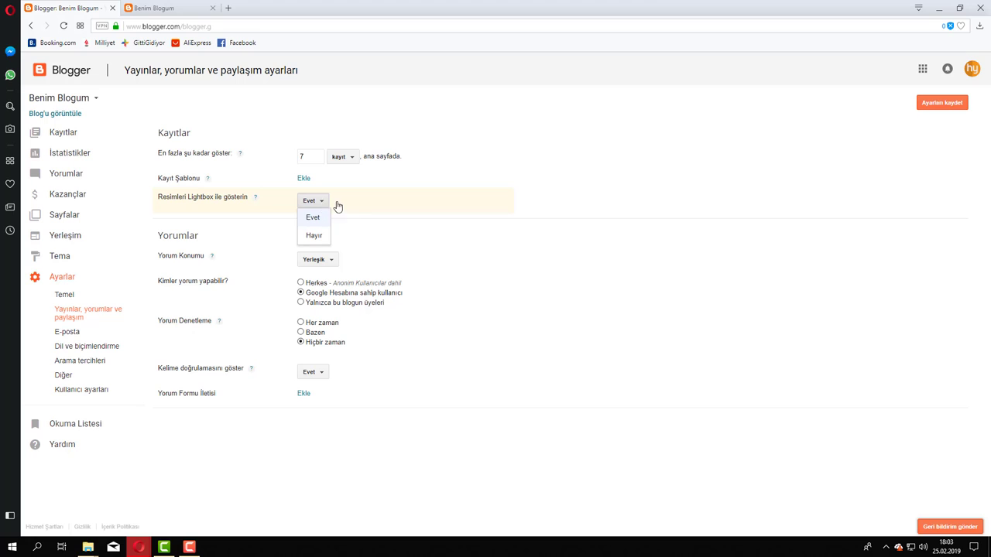
click(341, 203)
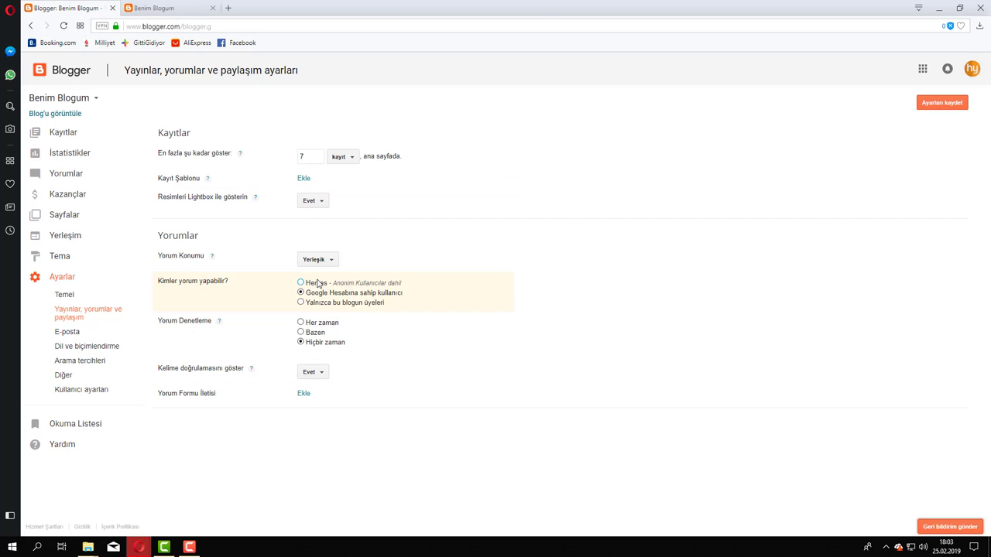
drag(195, 196, 232, 197)
click(246, 200)
Set the comment location to Yerleşik and allow Herkes, including anonymous users, to comment.
click(316, 260)
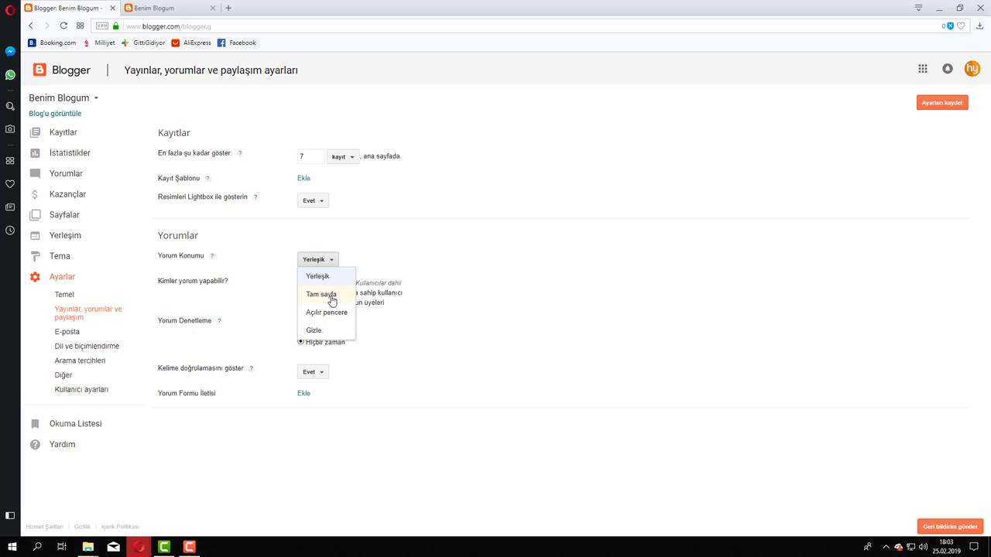
click(331, 282)
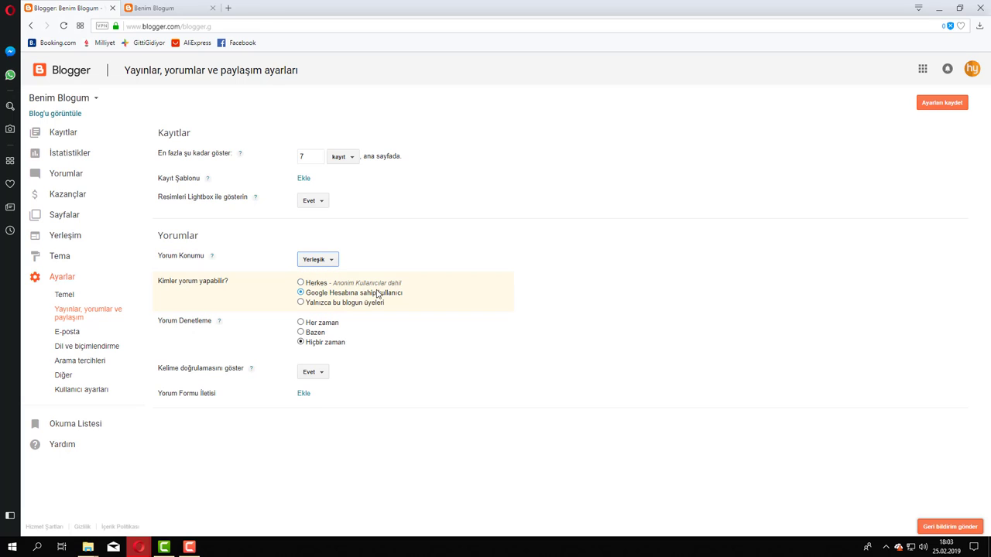
double_click(192, 292)
click(248, 288)
click(300, 283)
Try the Her zaman and Bazen comment moderation options, and return moderation to Hiçbir zaman.
click(301, 323)
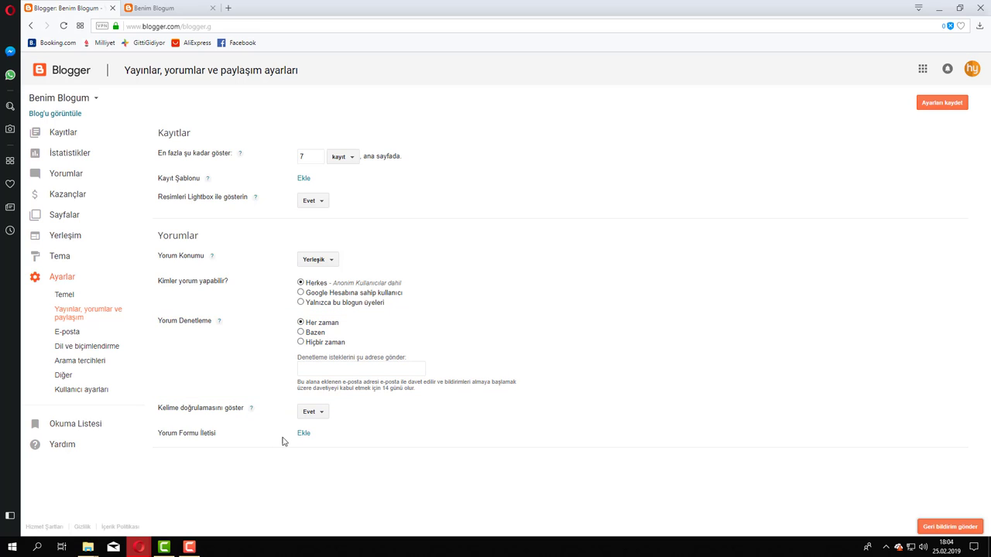
drag(329, 359, 393, 357)
click(410, 361)
click(347, 371)
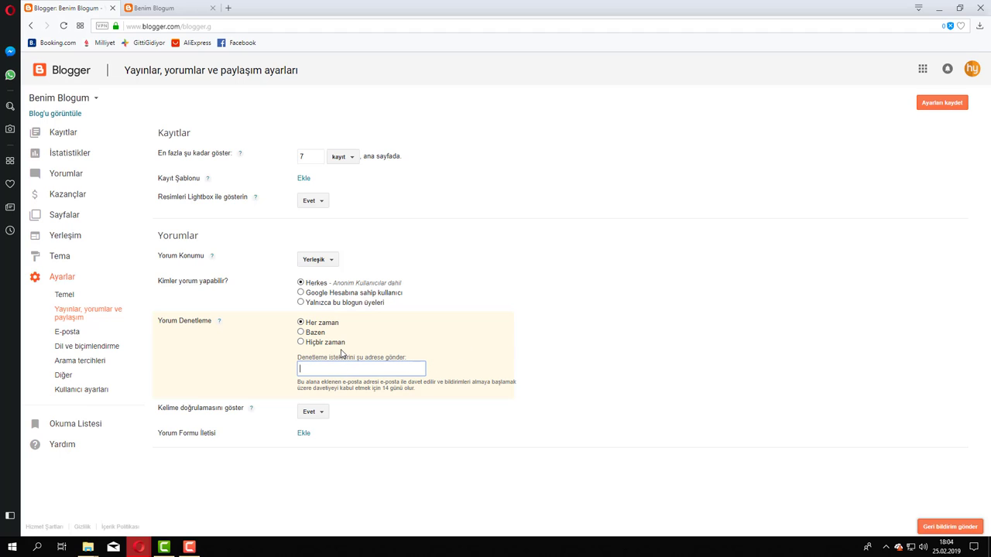
click(311, 334)
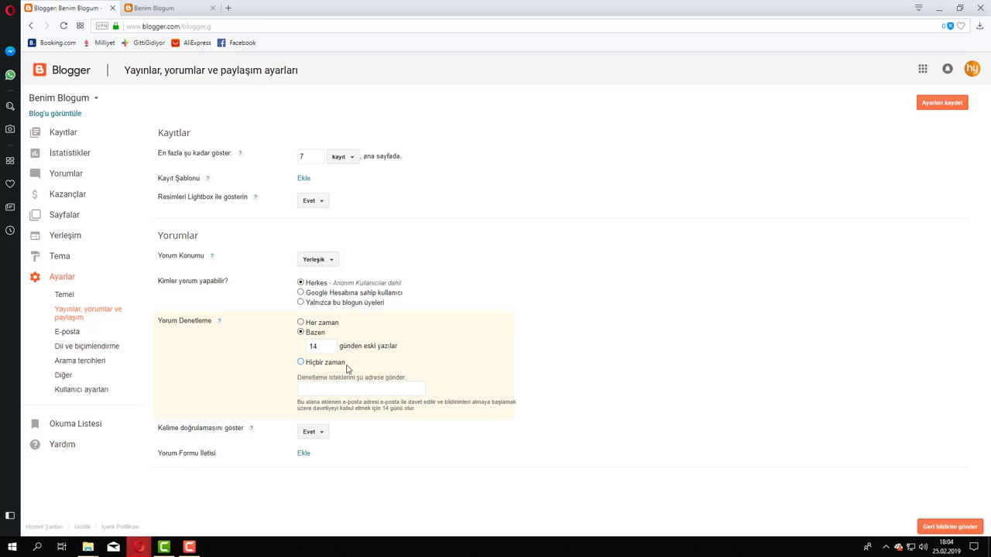
click(301, 363)
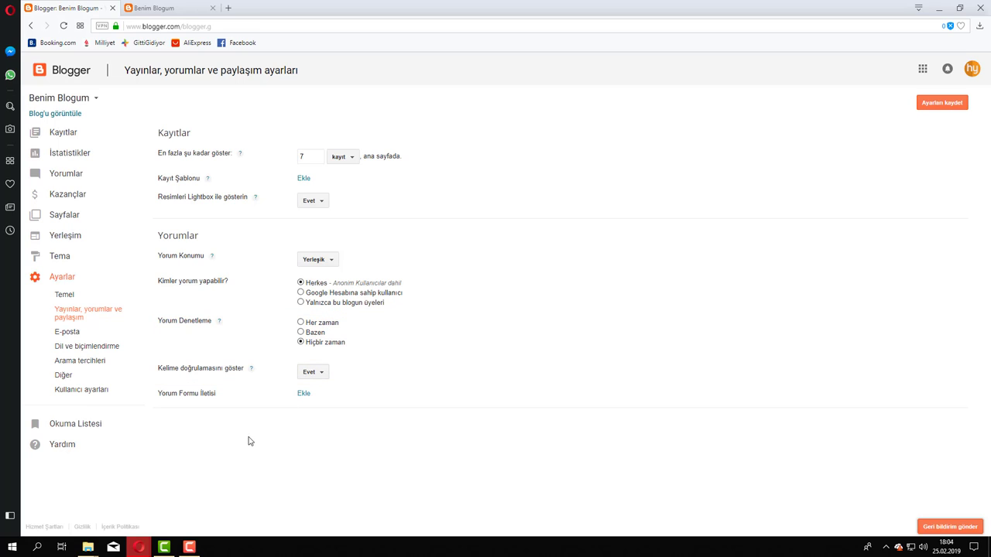
Check the word verification options and save the posts, comments and sharing settings.
click(303, 373)
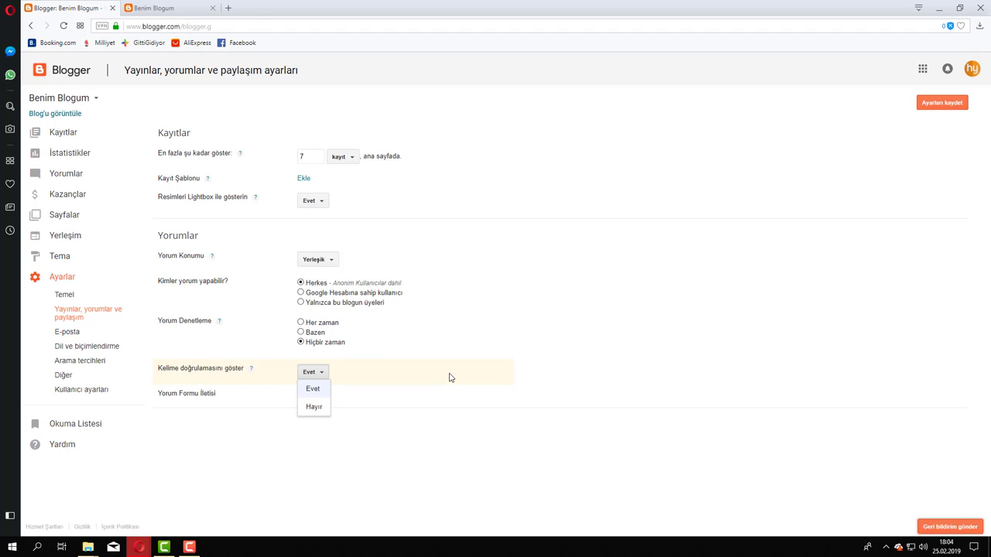
click(577, 341)
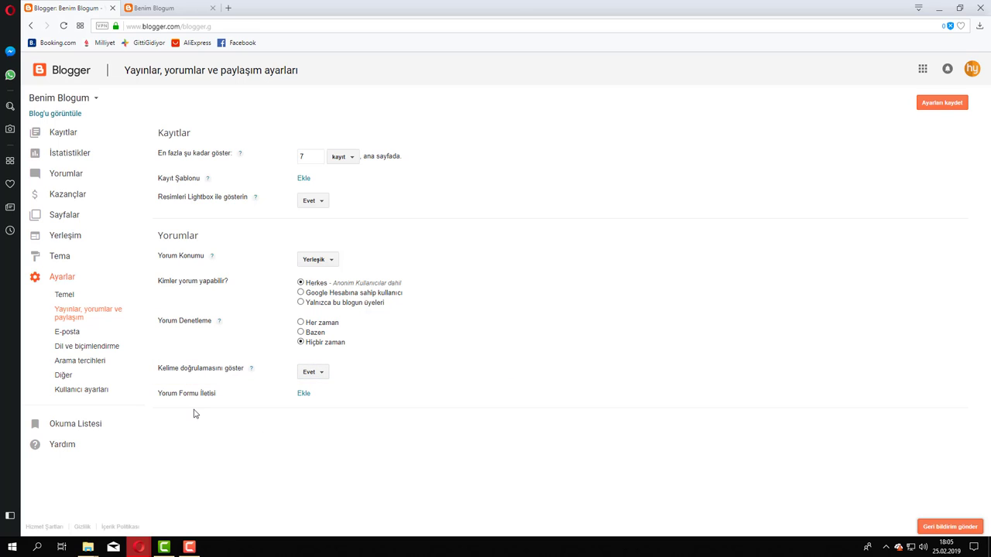
click(76, 334)
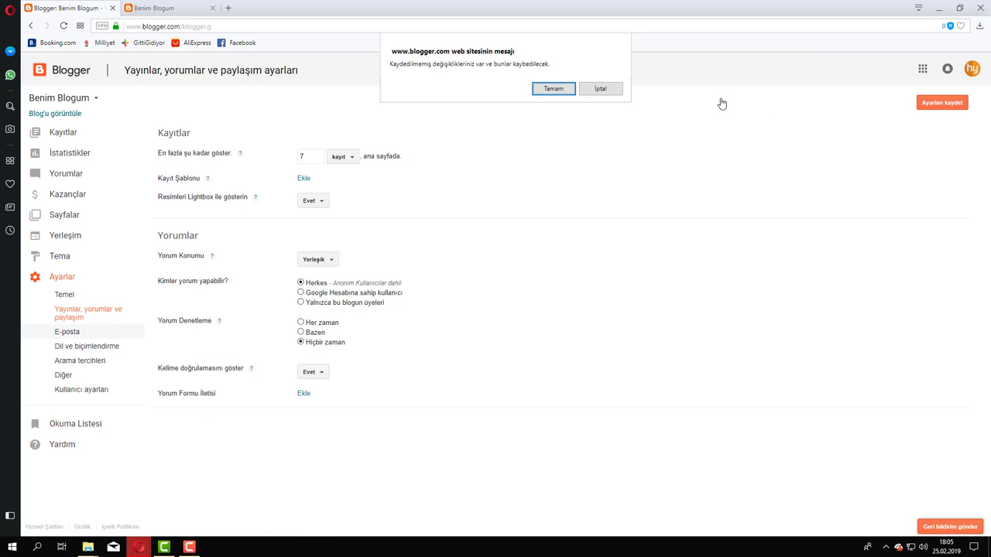
key(Return)
click(943, 104)
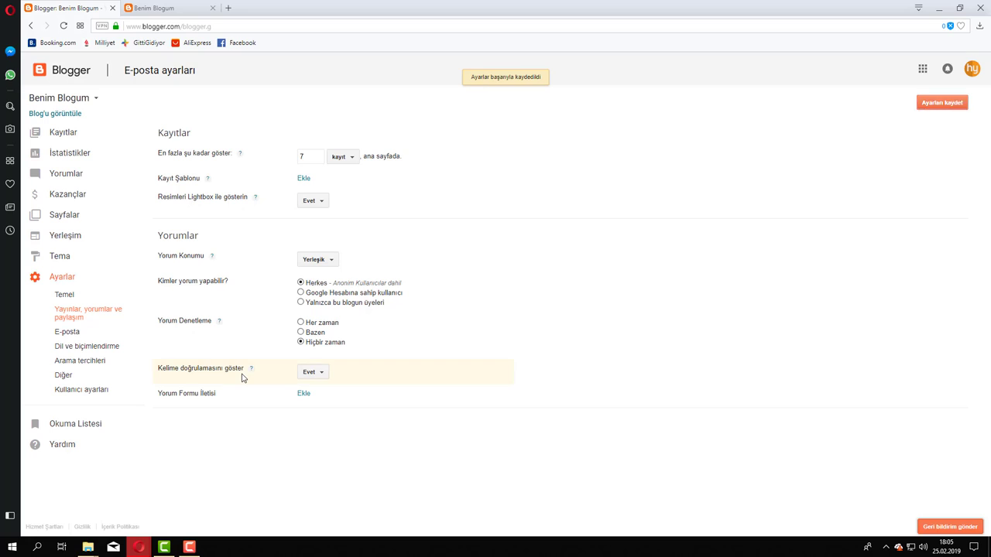
Review the e-mail settings, including the comment notification address, and the language and formatting settings.
click(76, 337)
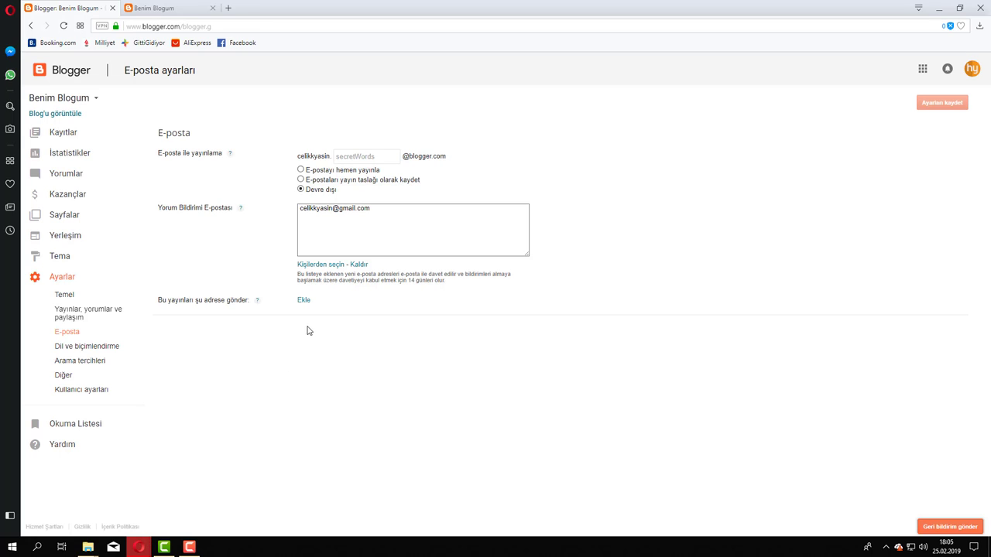
click(380, 224)
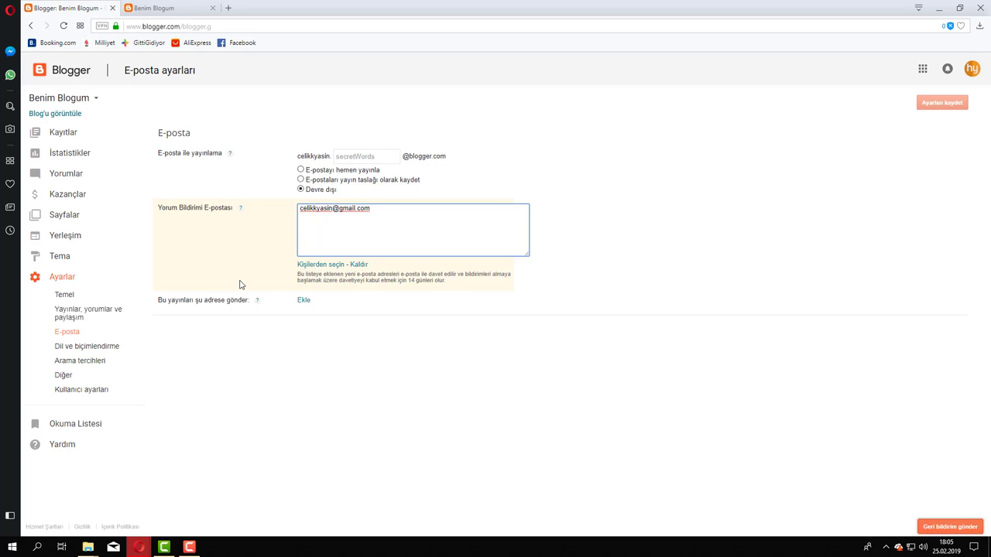
click(104, 348)
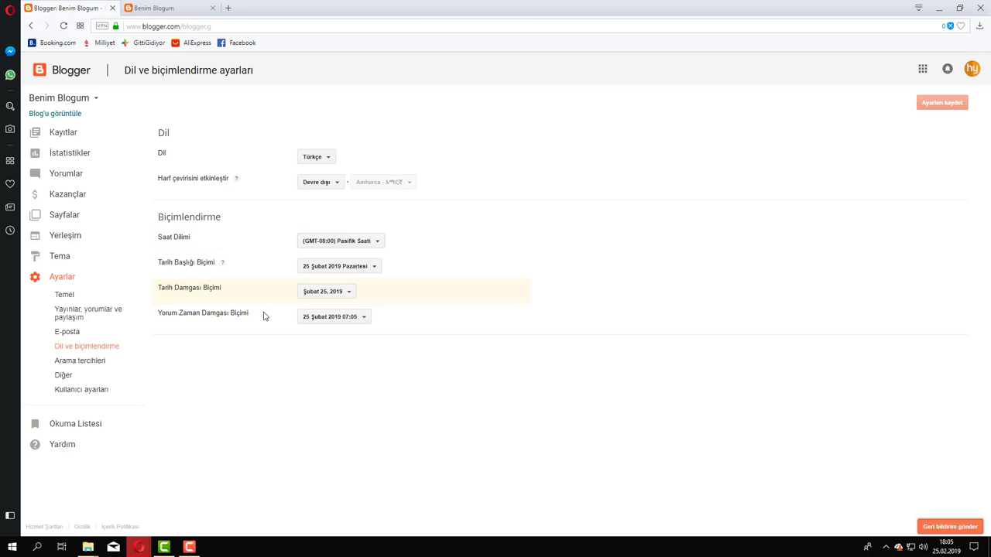
click(87, 361)
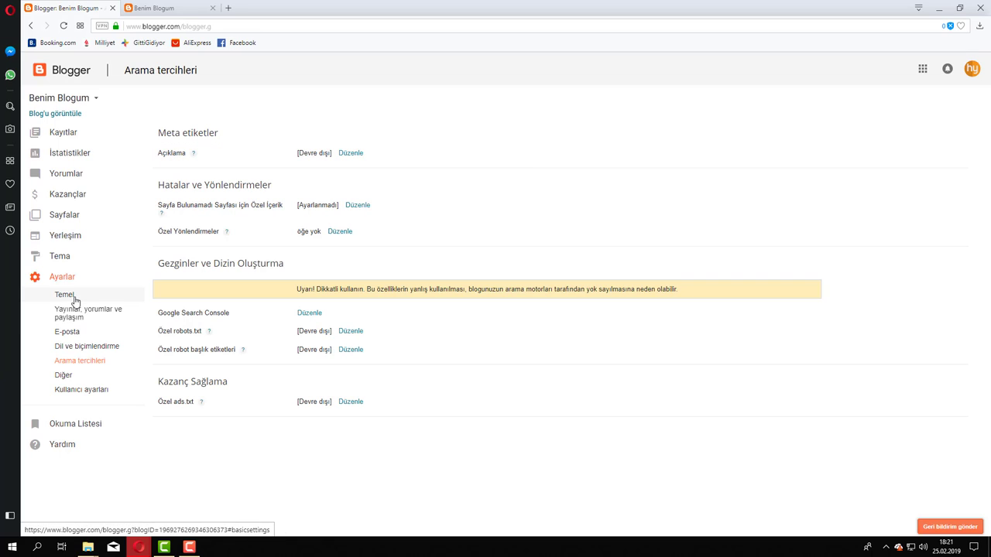
click(349, 157)
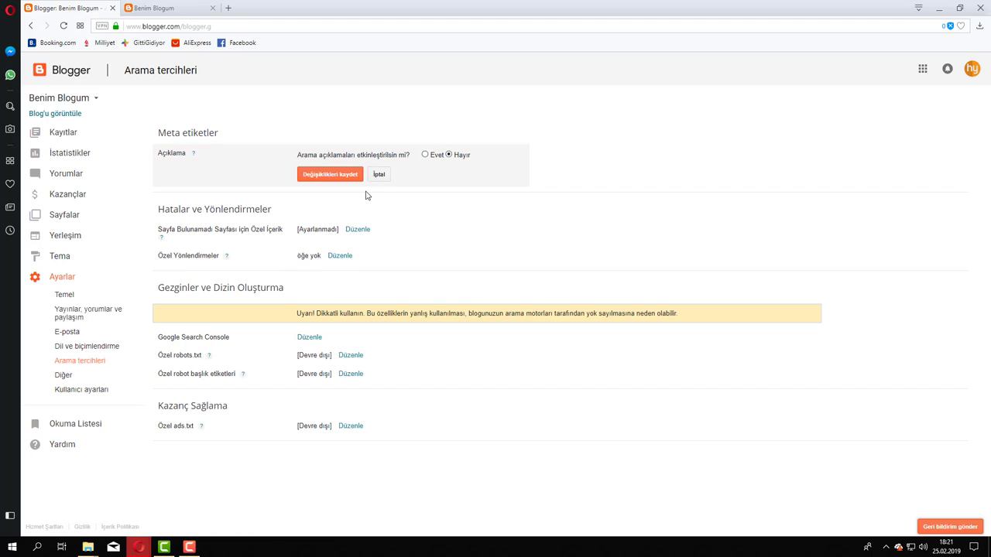
click(425, 155)
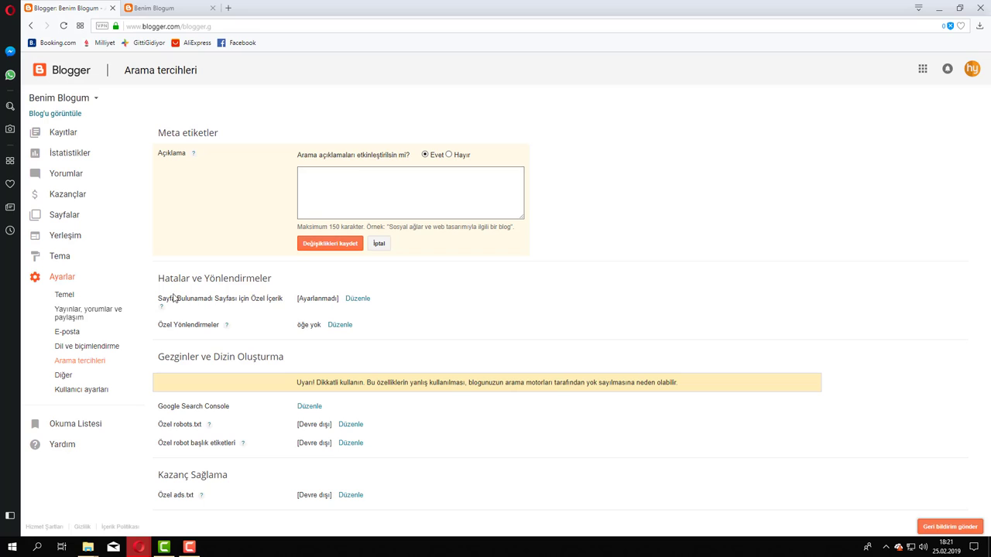
Copy the existing blog description text from the basic settings and leave the description unedited.
click(68, 295)
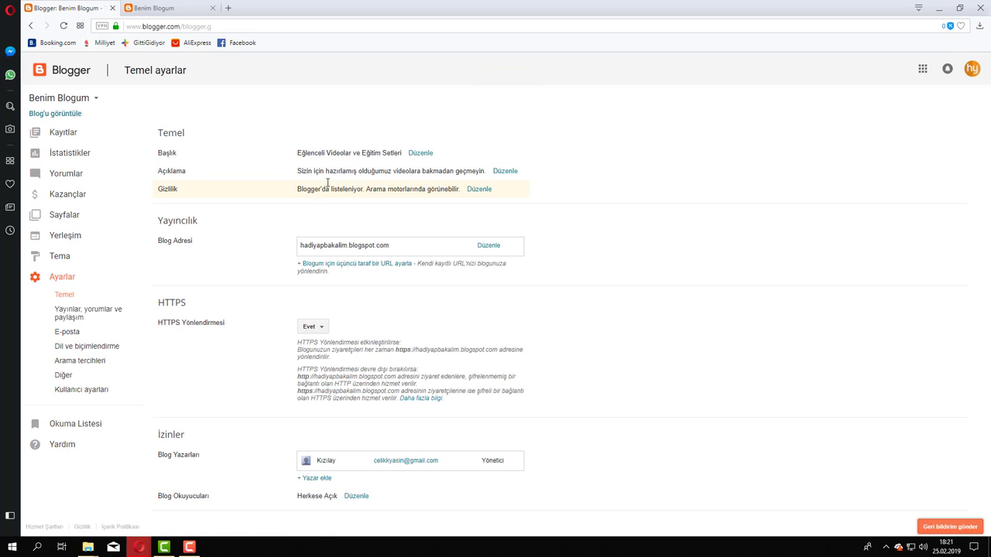
click(495, 171)
drag(491, 195, 245, 182)
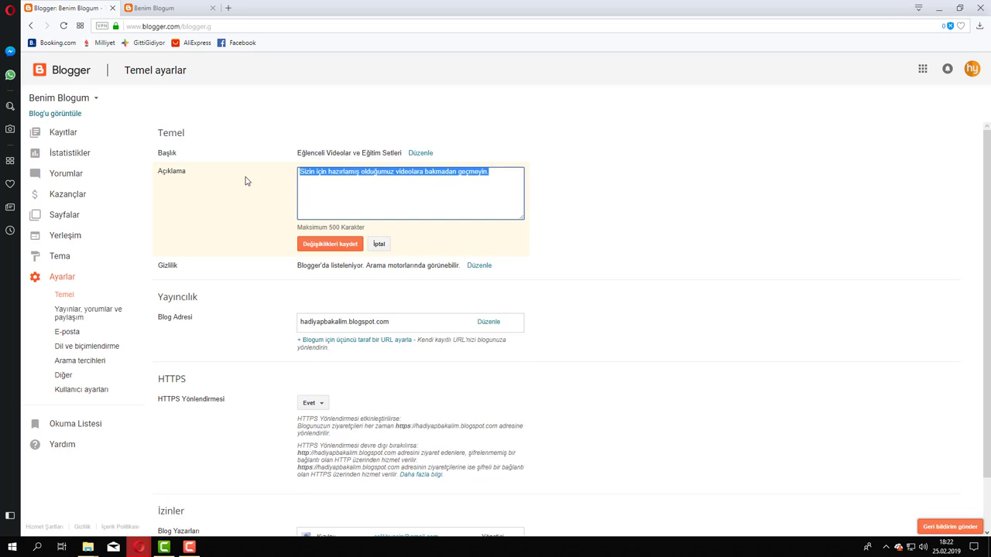
click(380, 242)
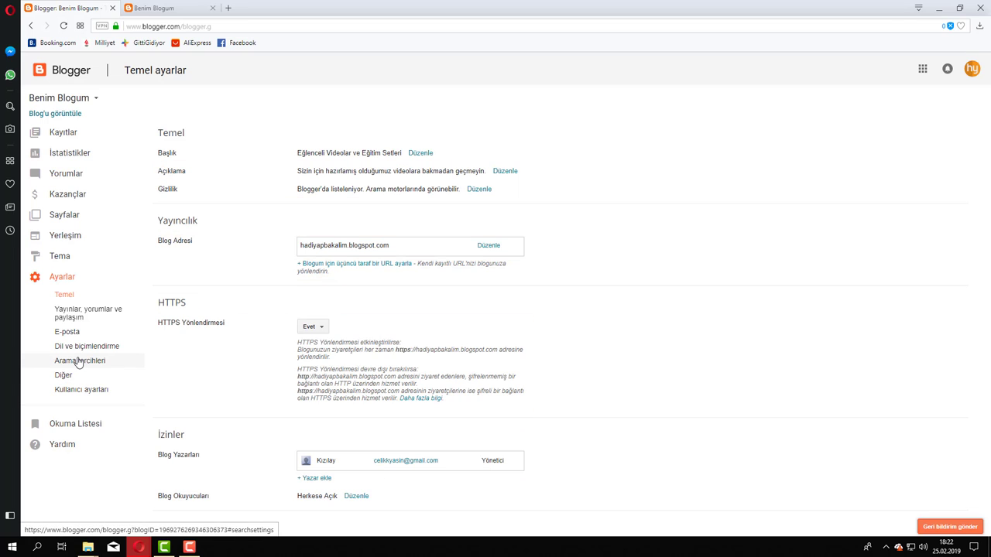
Enable search descriptions with the meta description "Sizin için hazırlamış olduğumuz videolara bakmadan geçmeyin." and save it.
click(79, 360)
click(344, 154)
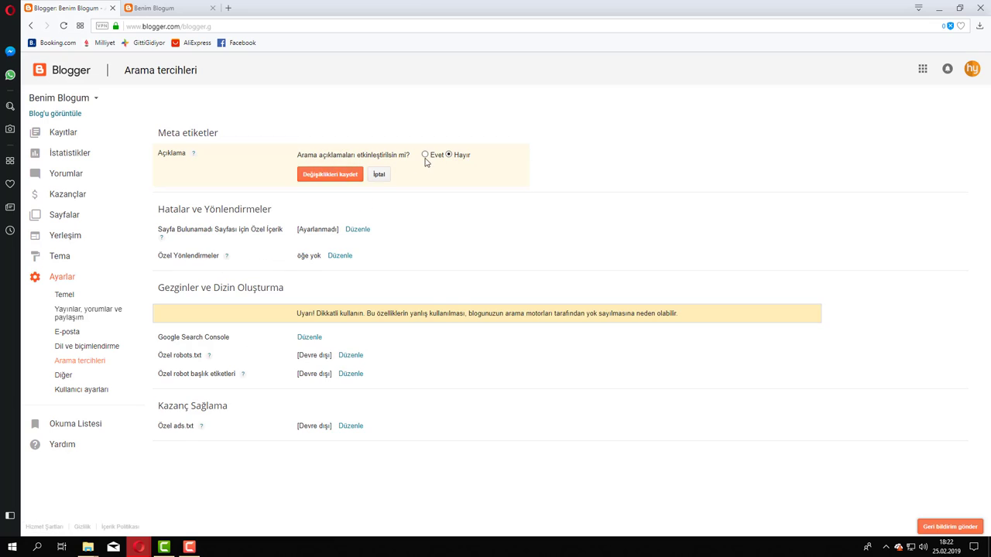
click(425, 155)
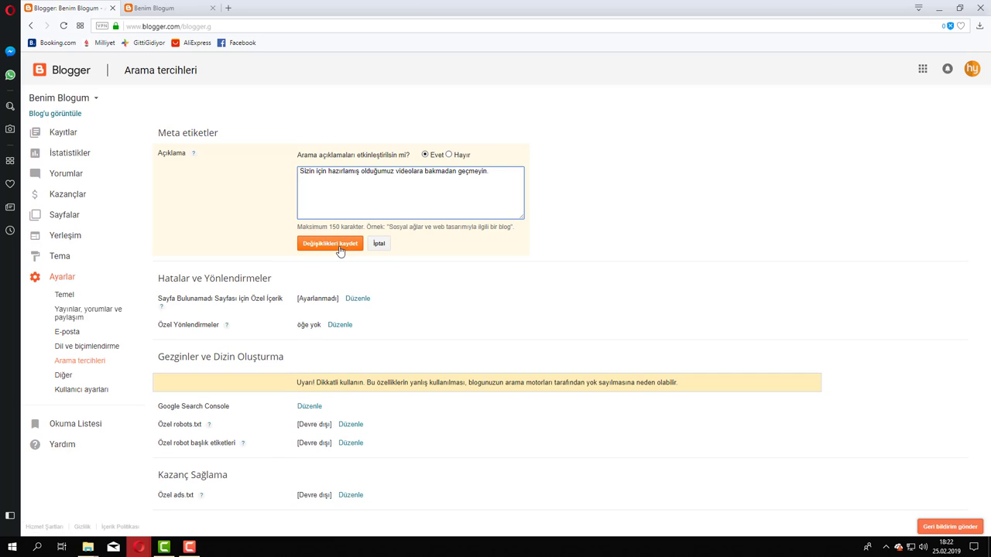
click(338, 245)
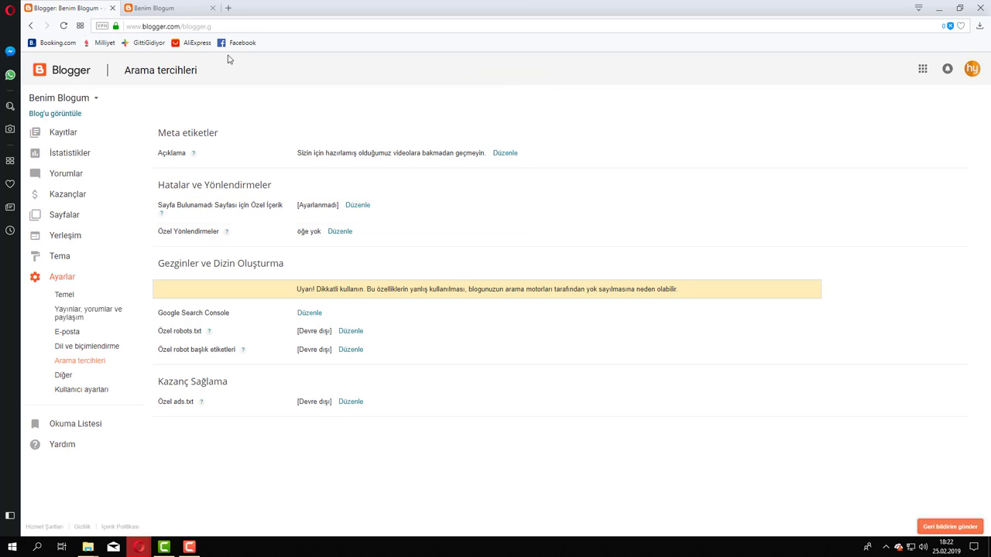
Load the nonexistent /000 page on the published blog and examine its page-not-found message.
click(159, 8)
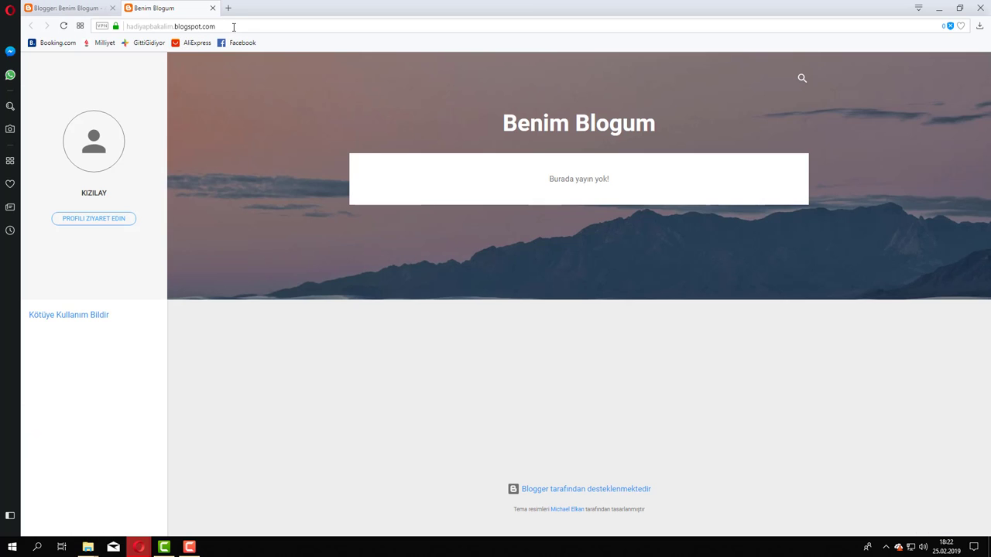
click(263, 25)
text(/000)
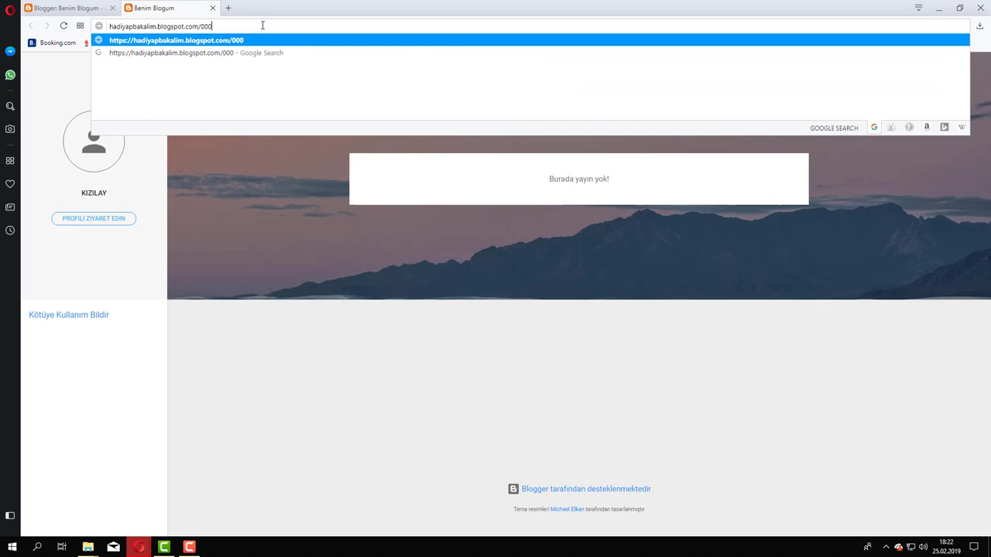
key(Return)
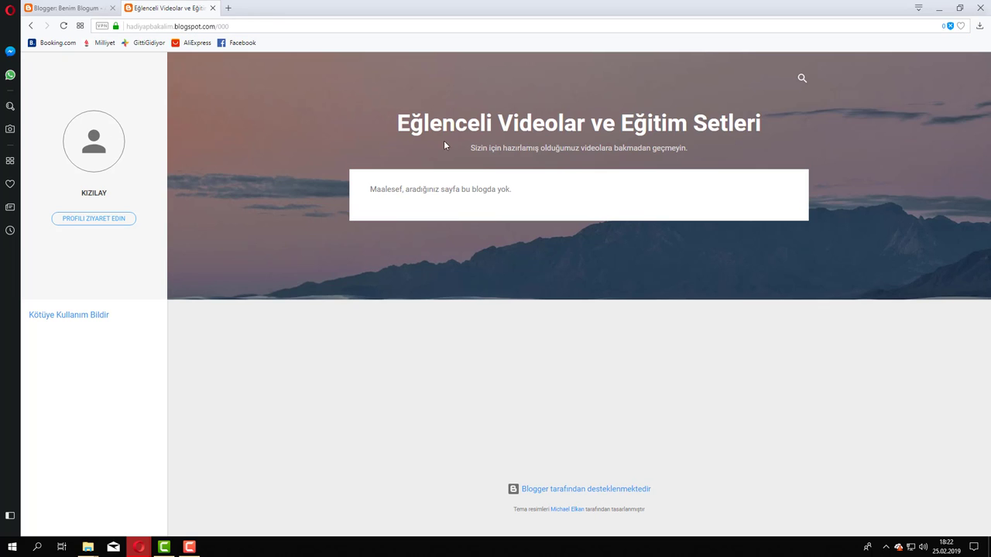
drag(370, 189, 522, 196)
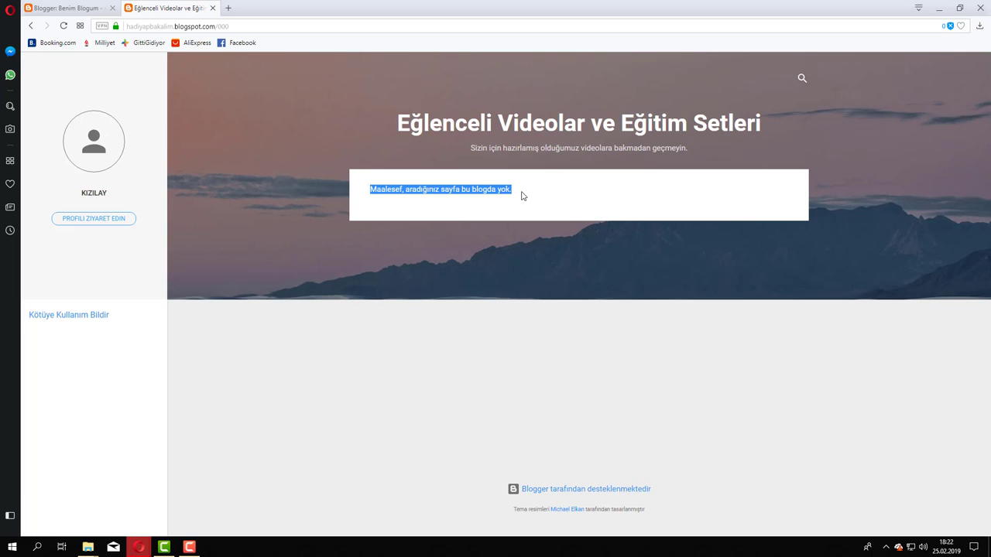
click(482, 203)
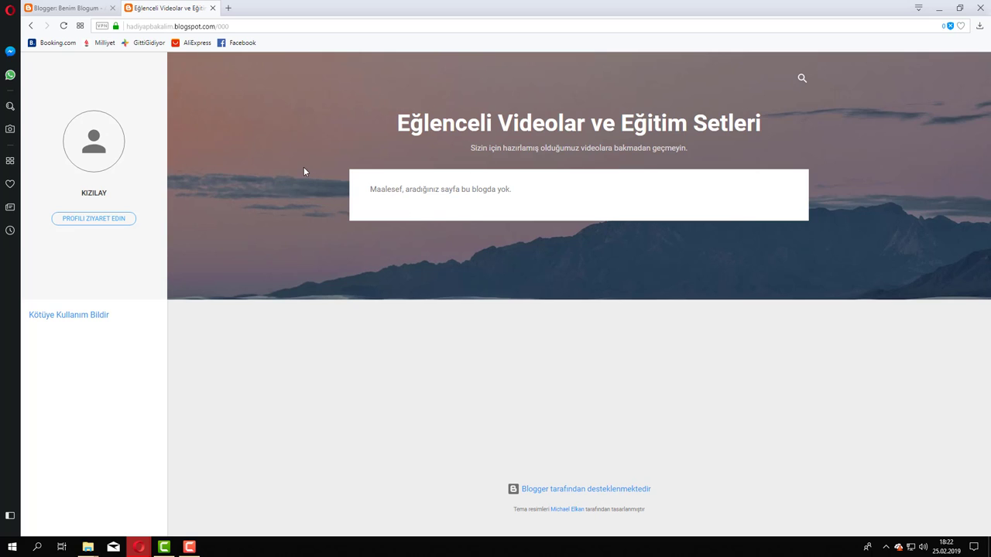
Set the custom page-not-found content in the search preferences to "Anasayfaya geri dön." and save it.
click(69, 8)
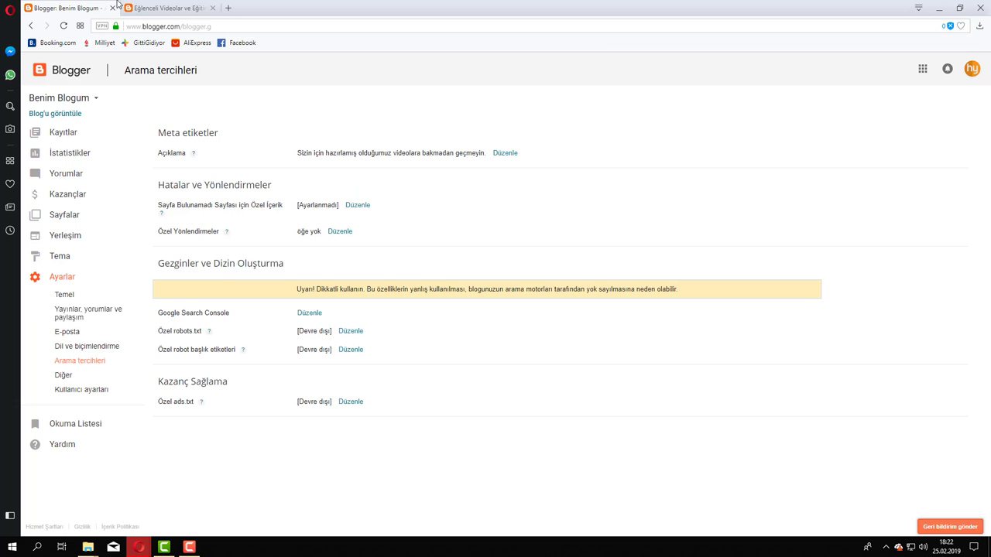
click(357, 206)
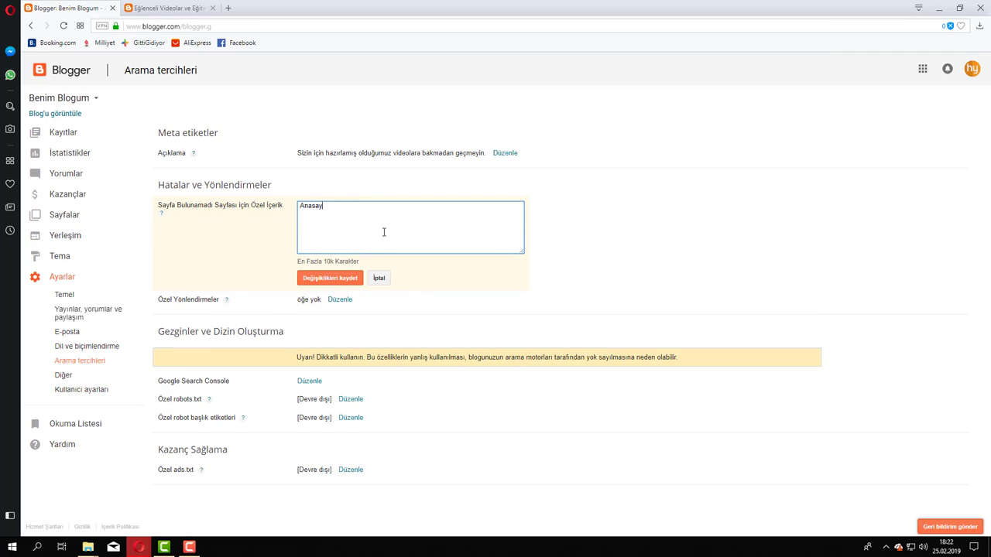
text(Anasayfaya)
key(BackSpace)
text(geri dön.)
click(337, 279)
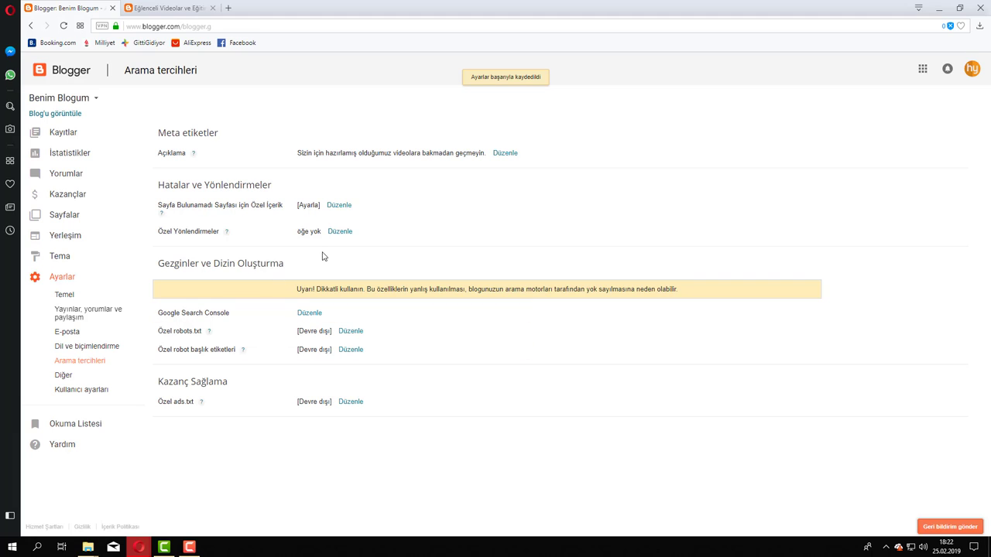
Review the source and target fields for a new custom redirect and cancel the entry.
click(340, 231)
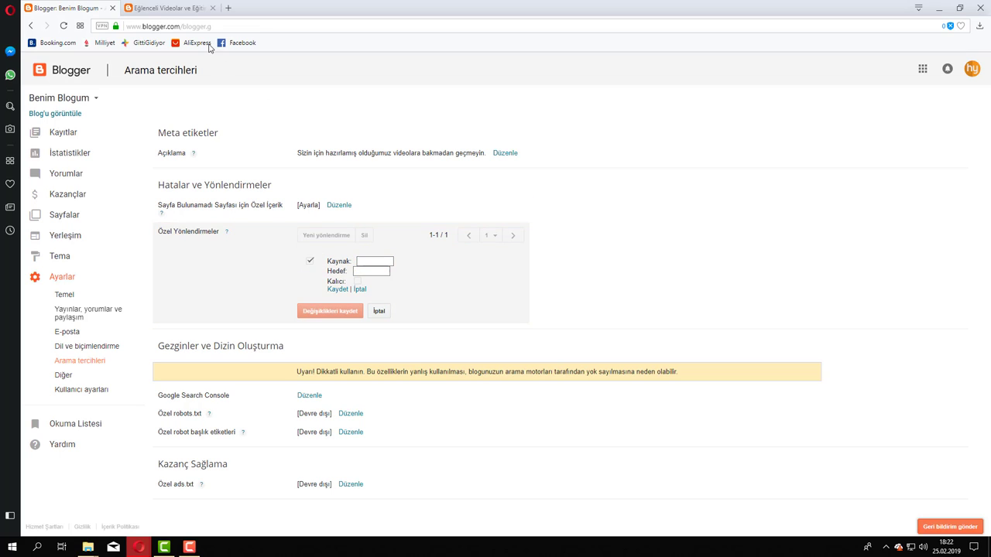
click(380, 272)
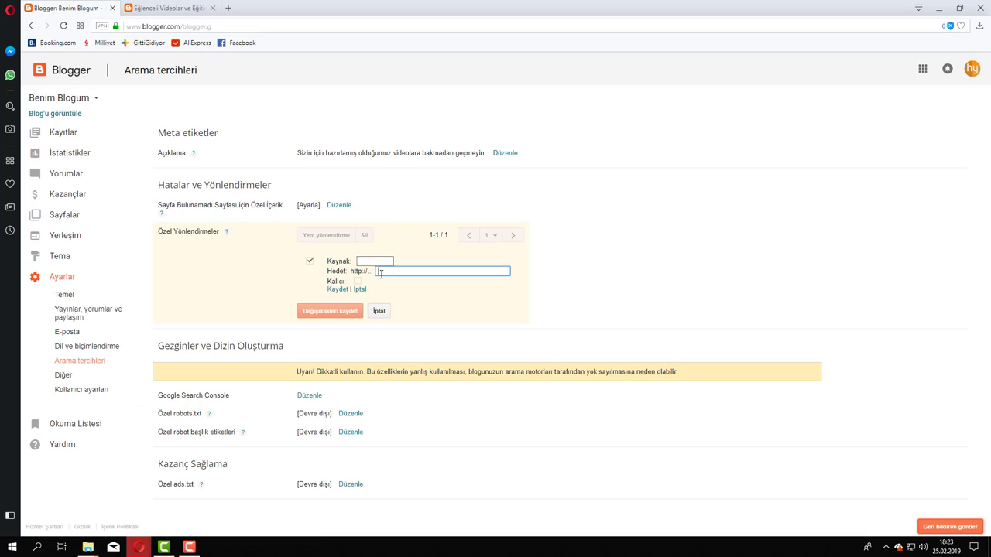
click(380, 312)
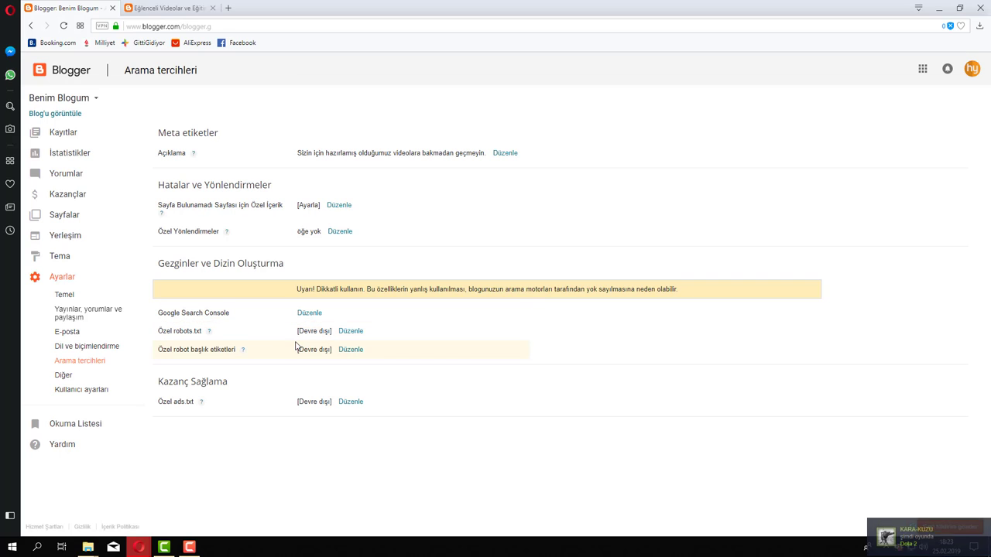
Open Google Search Console from the blog's crawler and indexing settings and dismiss the new-version notice.
click(304, 312)
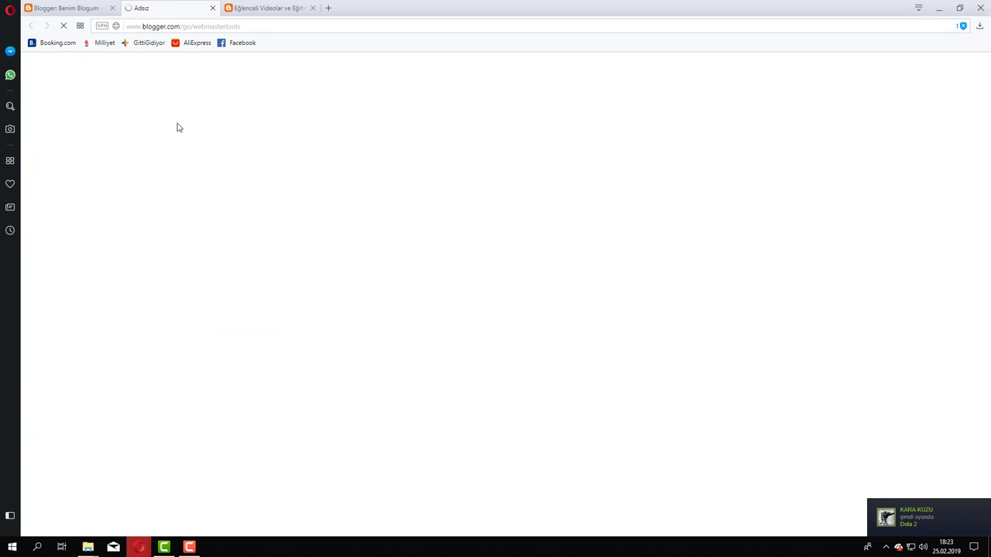
key(ctrl+Tab)
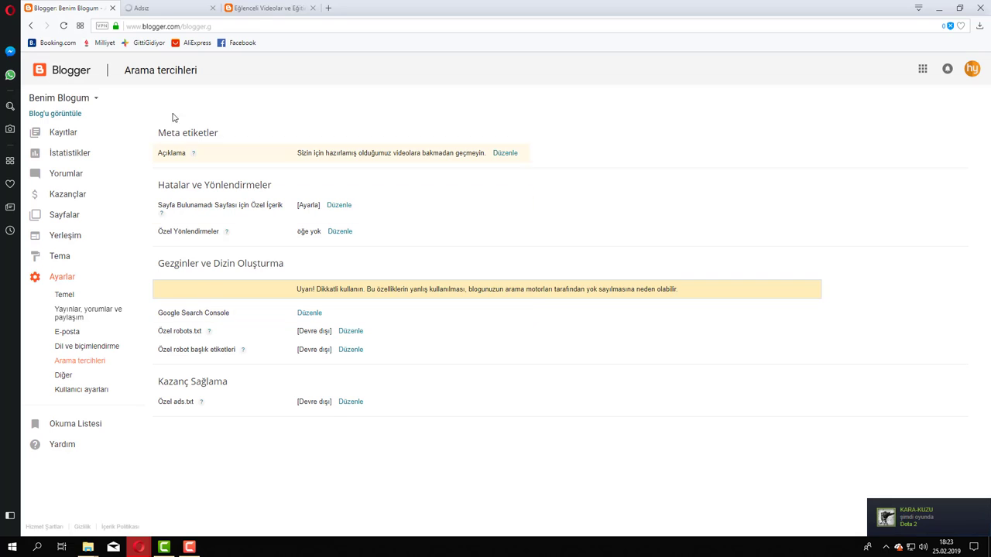
click(167, 11)
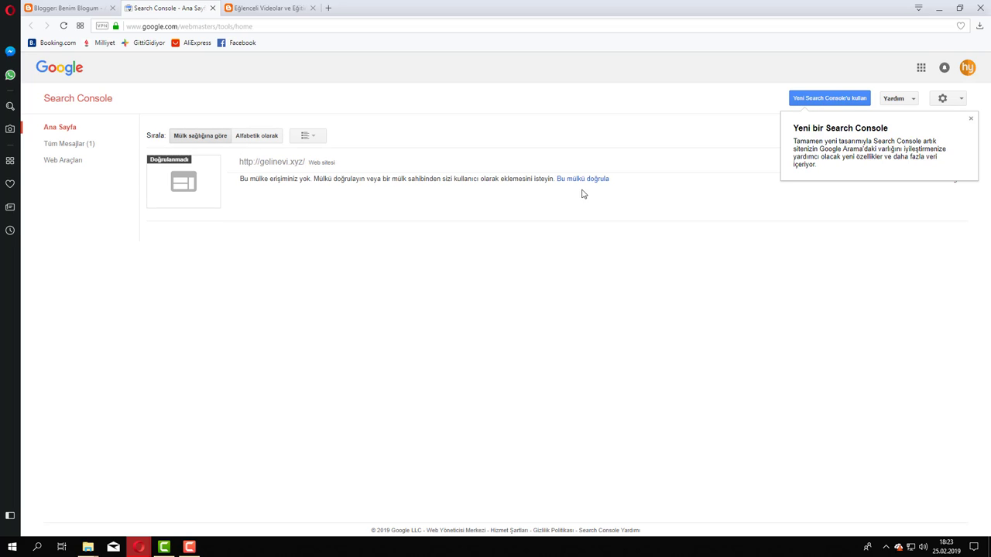
click(971, 118)
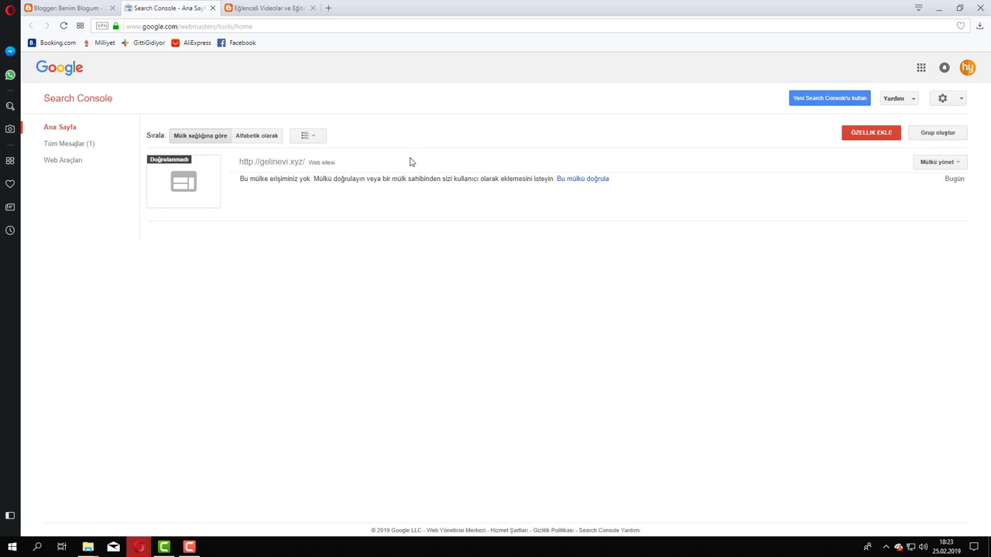
Examine the Search Console messages and web tools, including the desktop ad experience report, and return to Blogger's search preferences.
click(85, 145)
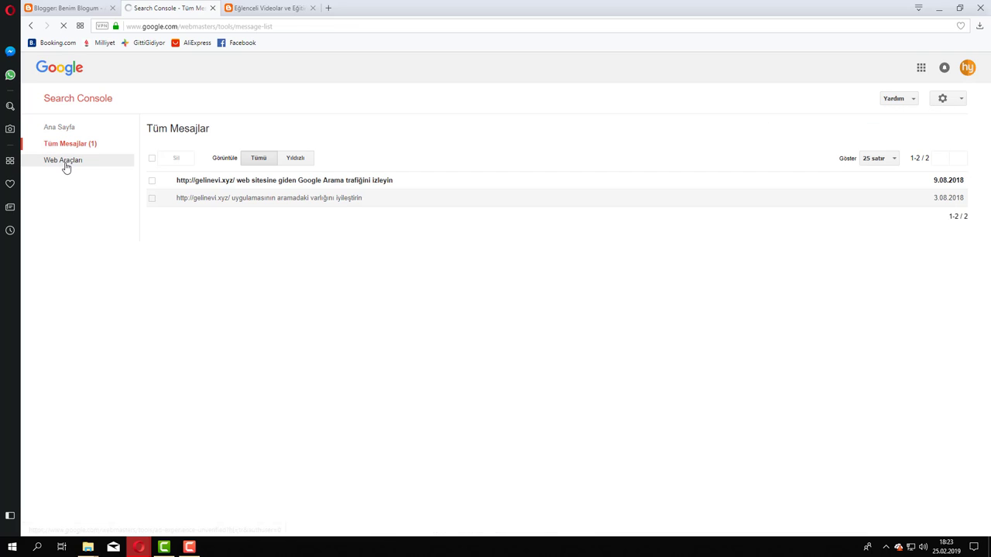
click(66, 161)
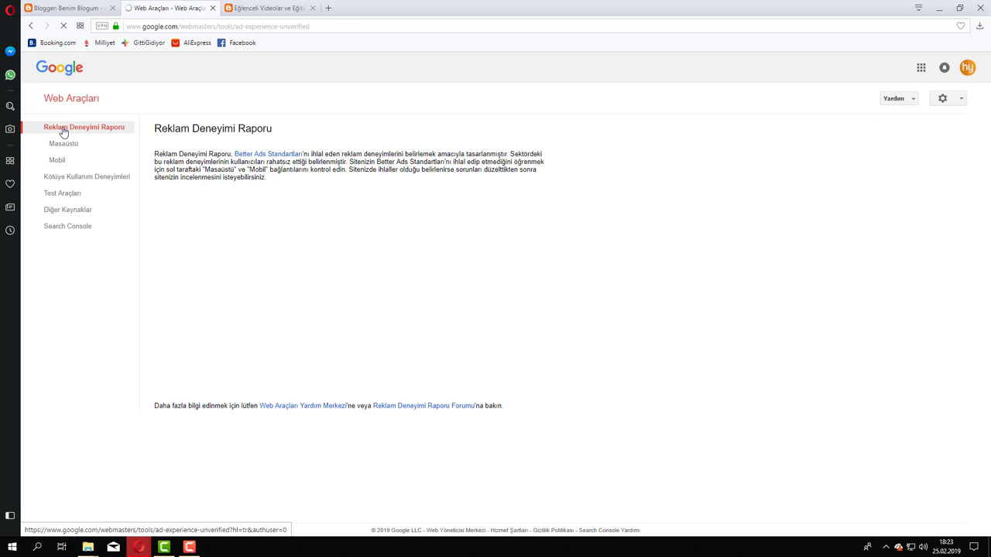
click(68, 147)
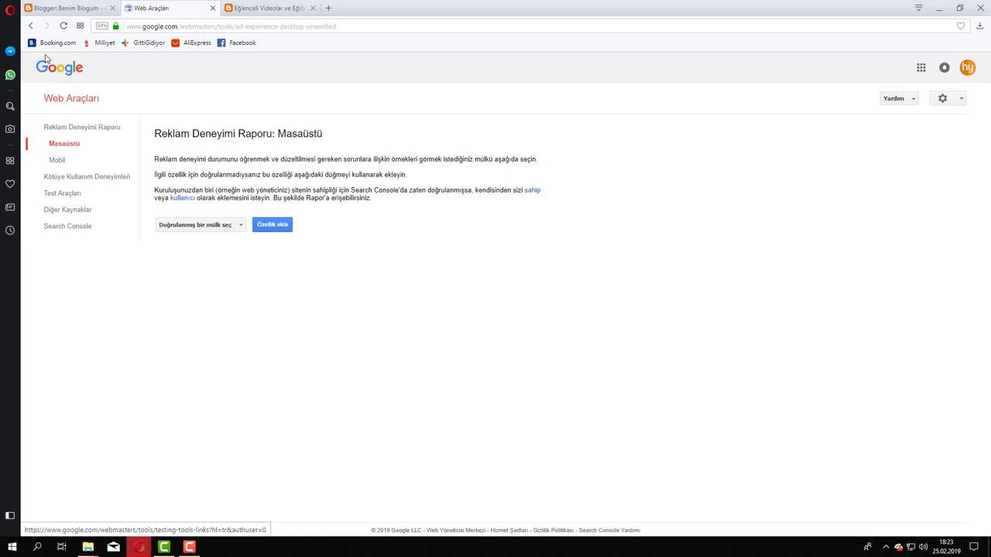
right_click(31, 27)
click(37, 42)
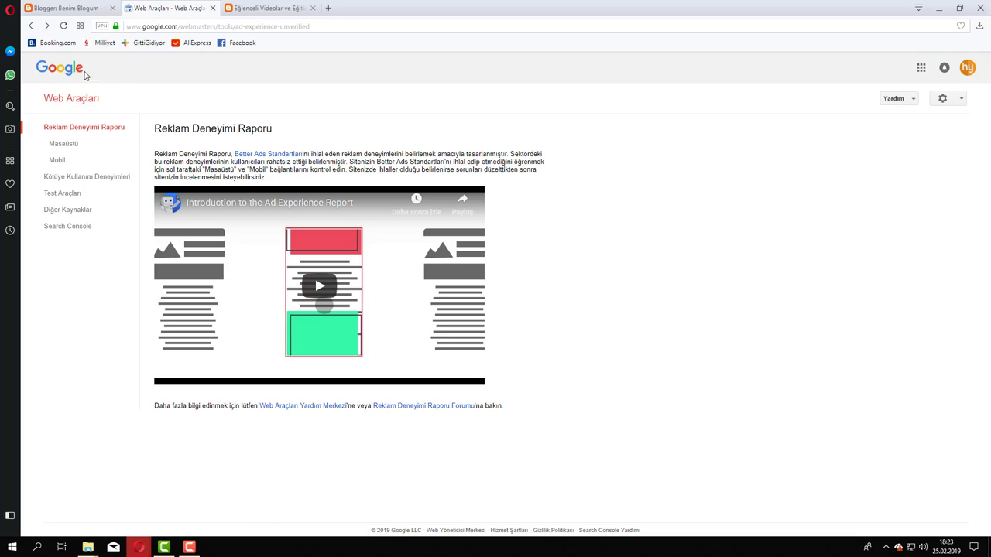
click(84, 102)
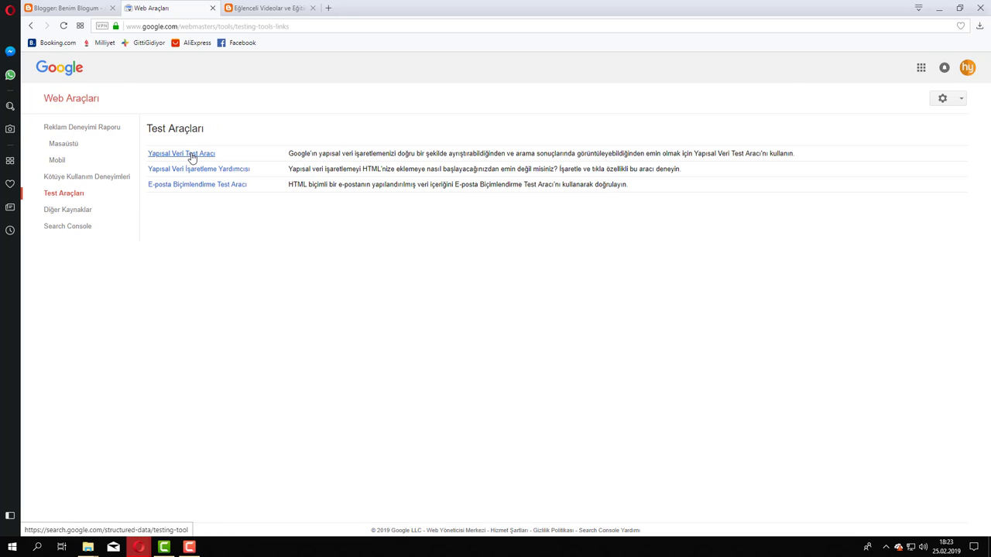
middle_click(179, 8)
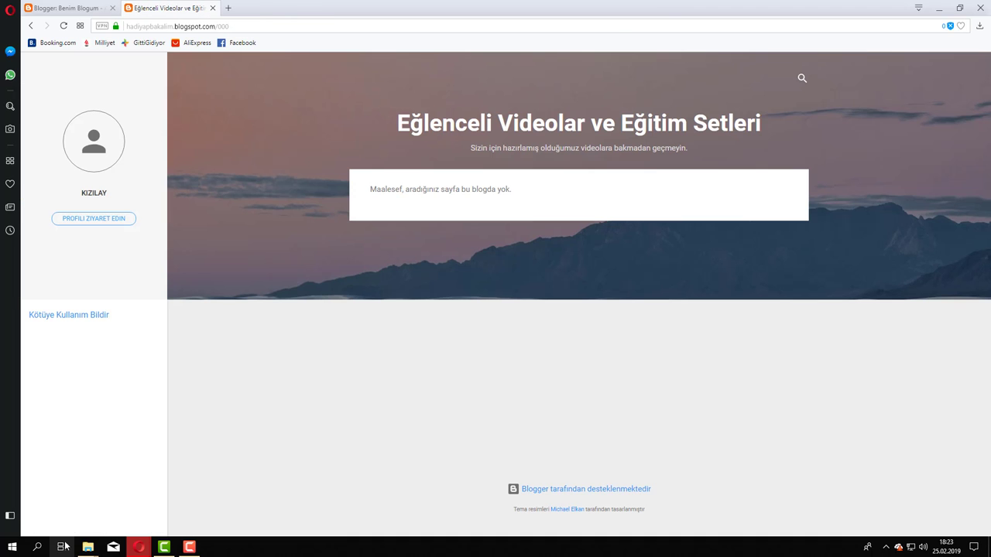
click(68, 9)
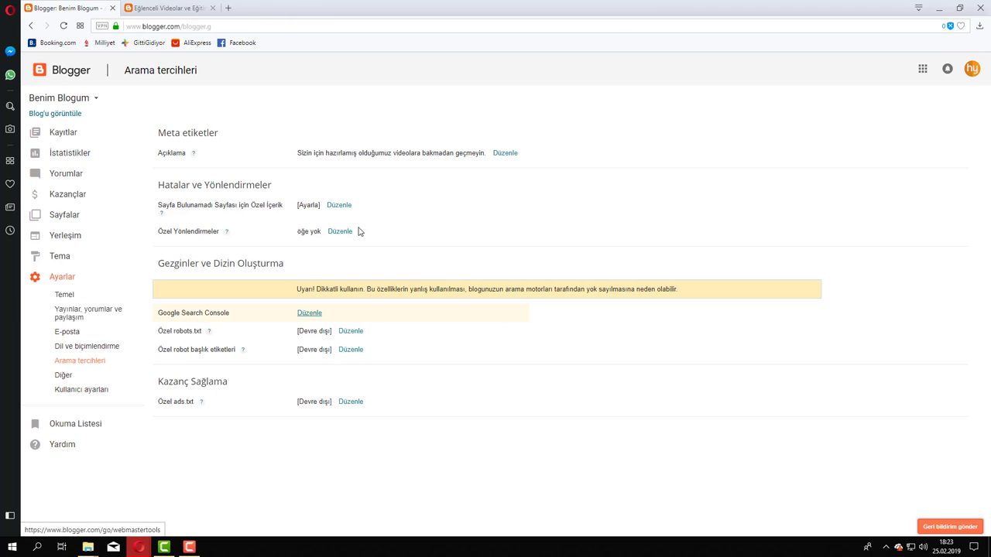
Review the import and backup section of the Diğer settings, including the content import dialog, and close the dialog without importing.
click(82, 376)
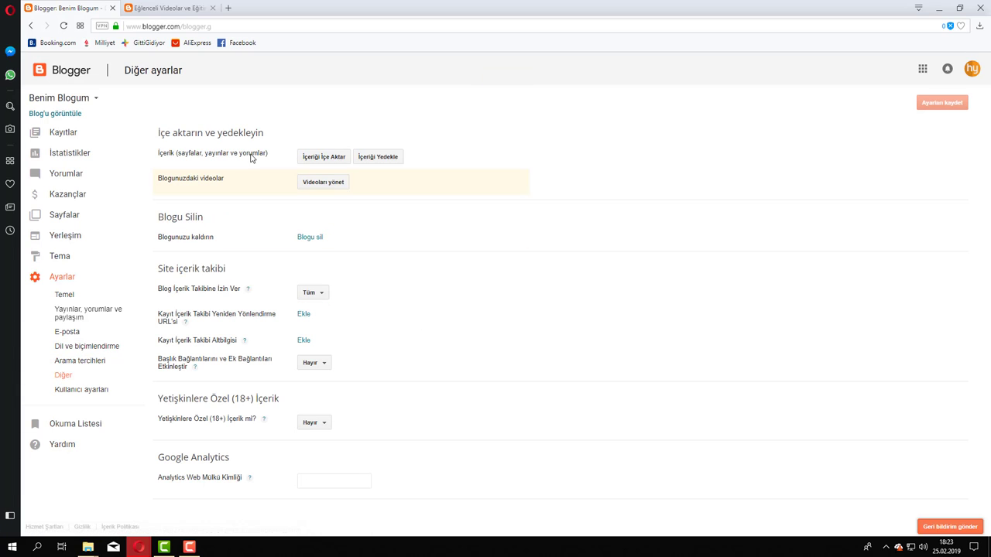
drag(177, 133, 243, 137)
click(268, 137)
click(320, 160)
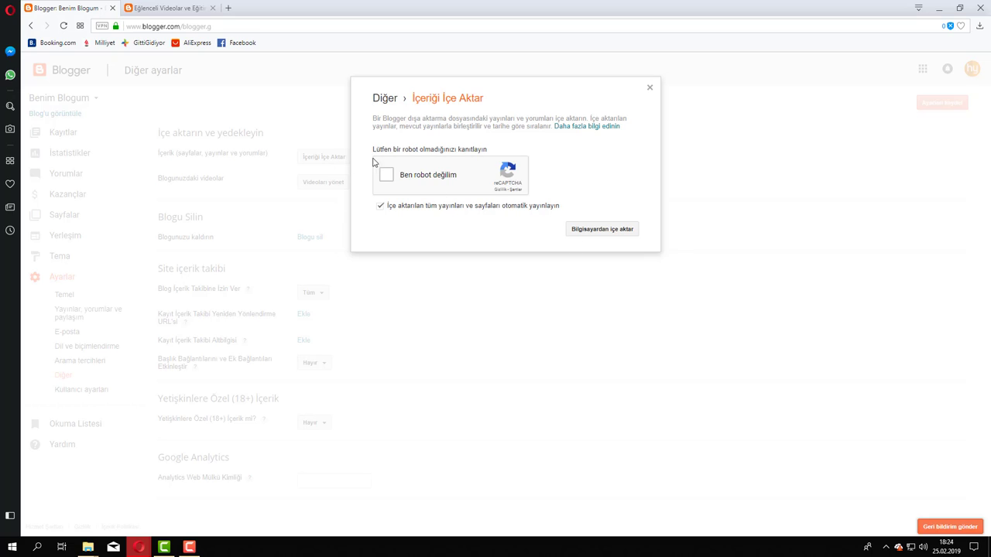
click(419, 177)
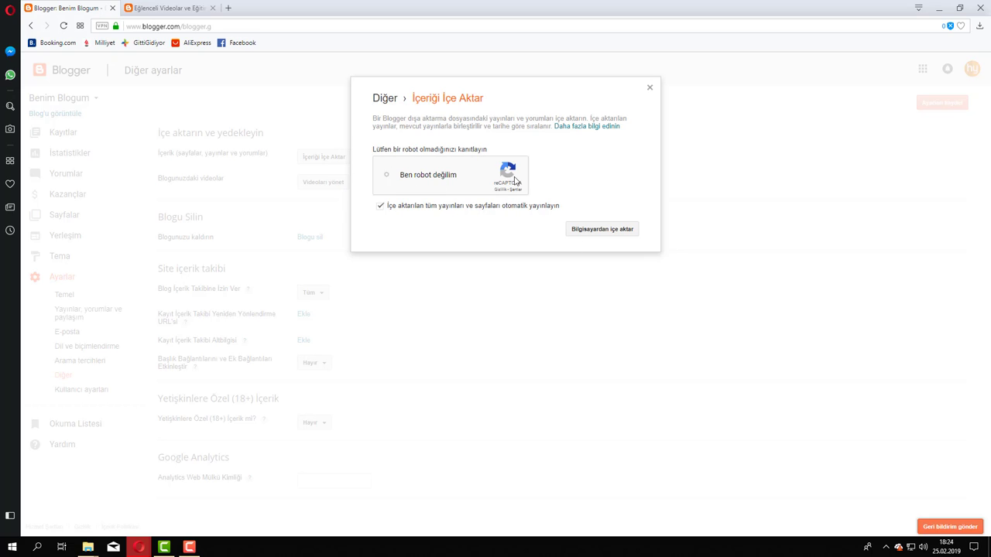
click(650, 88)
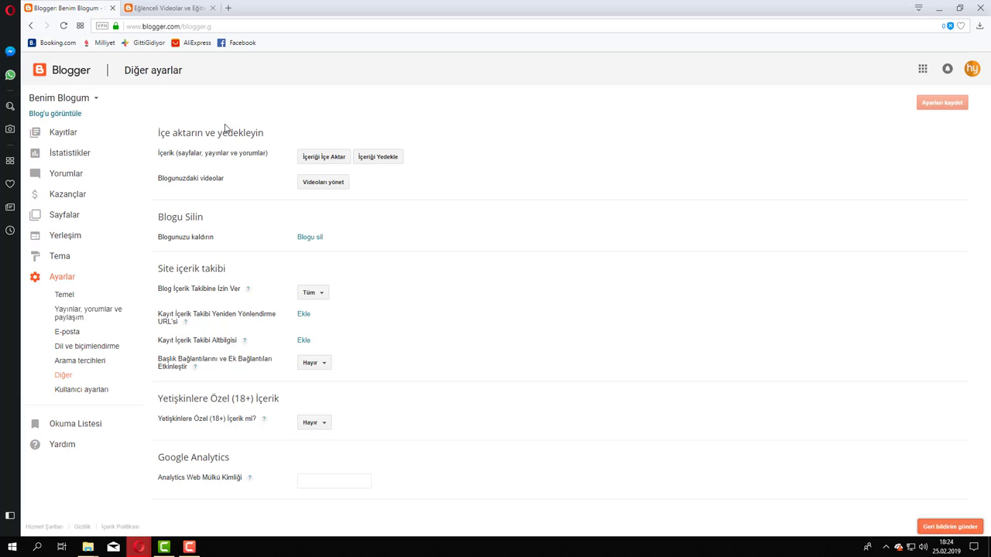
Review the content backup dialog and the blog's video management page, and return to the Diğer settings.
click(371, 158)
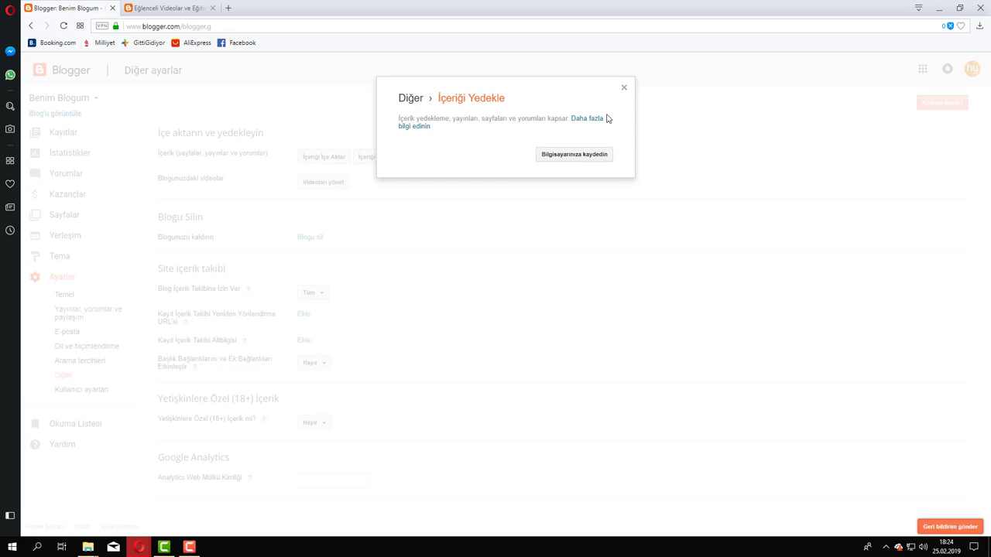
click(623, 88)
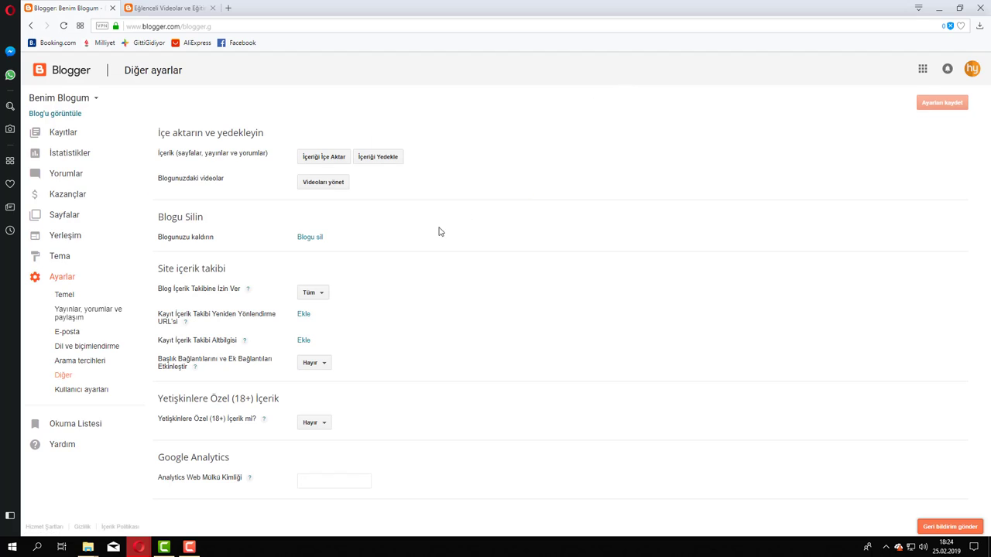
click(320, 183)
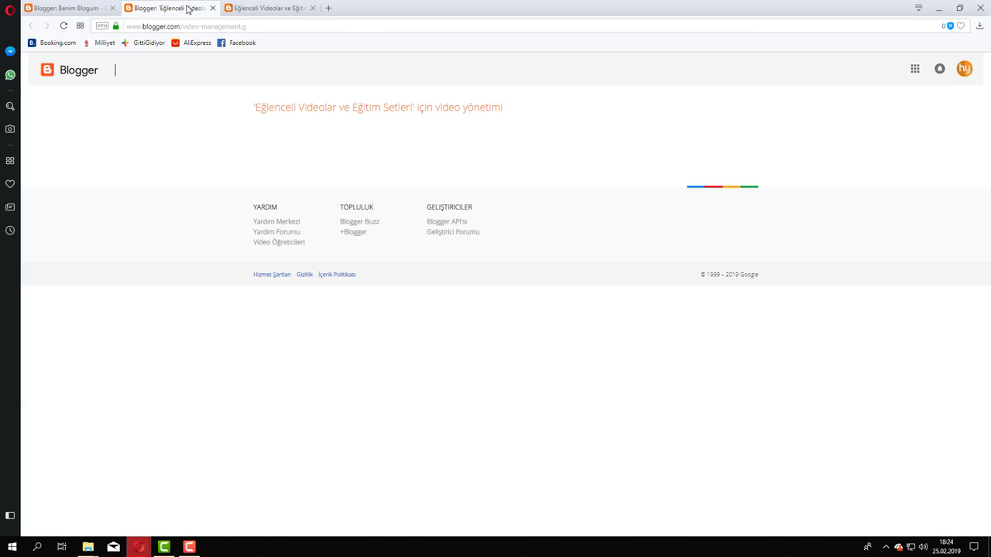
click(212, 8)
click(66, 8)
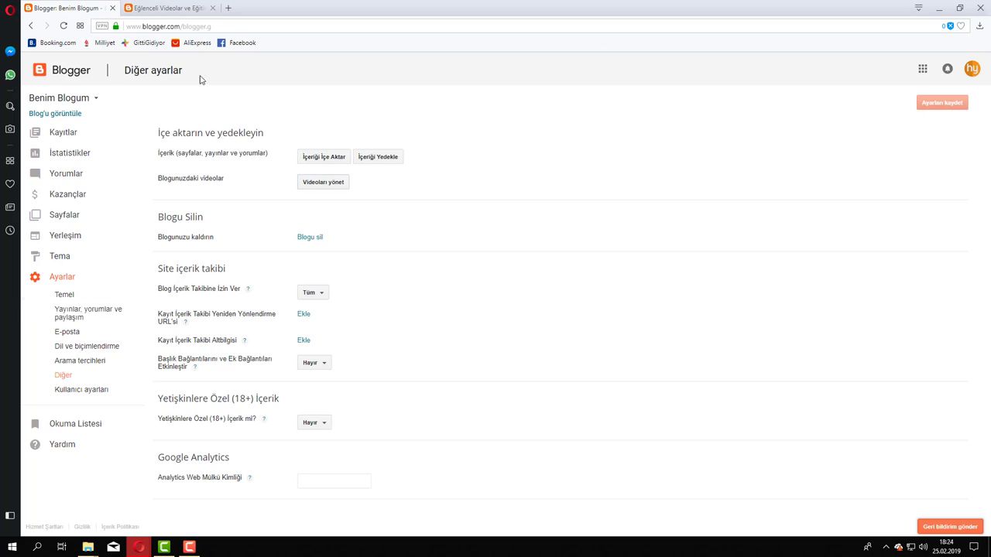
Review the blog deletion section and the available options for allowing the blog feed without changing the selection.
drag(174, 218, 236, 233)
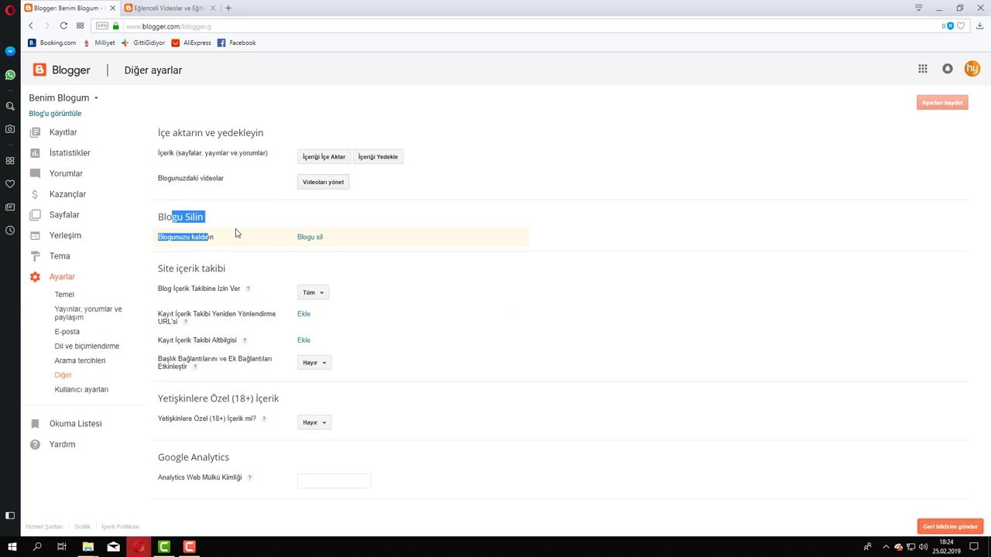
click(325, 245)
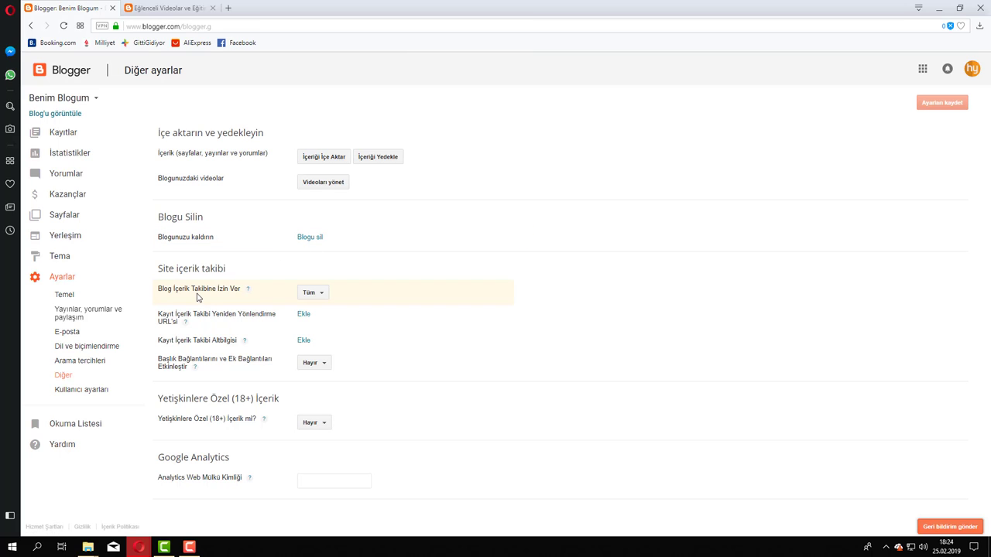
click(321, 297)
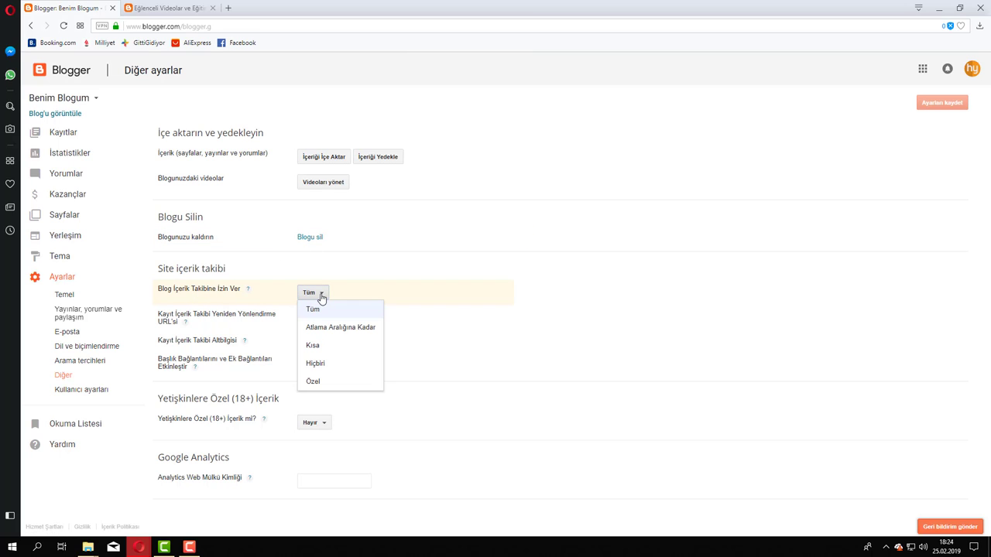
click(373, 279)
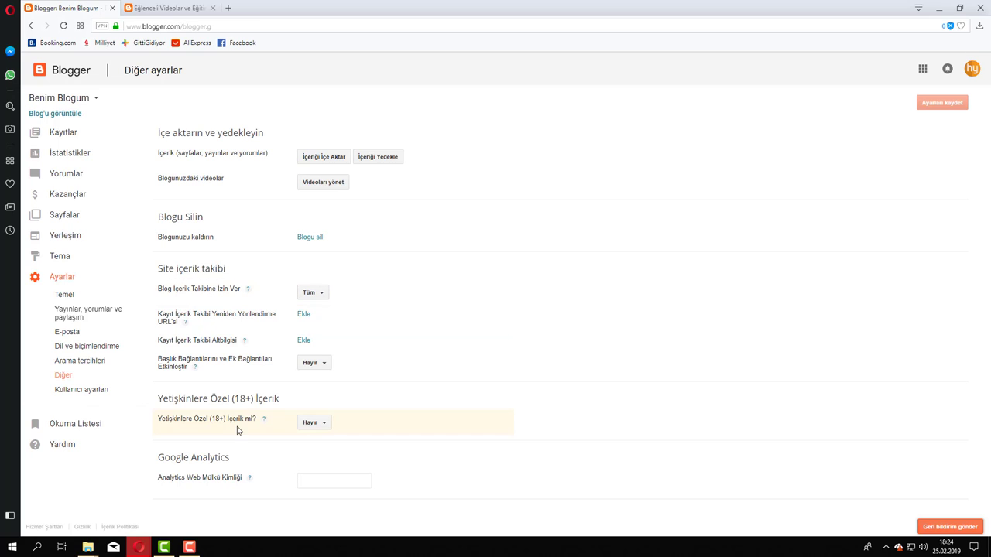
Set the adult (18+) content option to Hayır.
drag(178, 399, 290, 402)
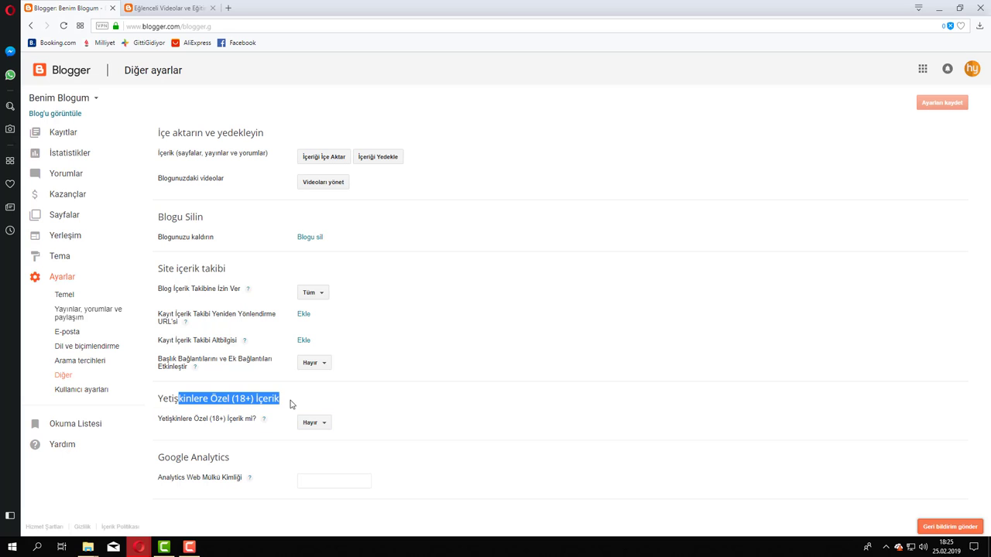
click(303, 409)
click(314, 423)
click(321, 463)
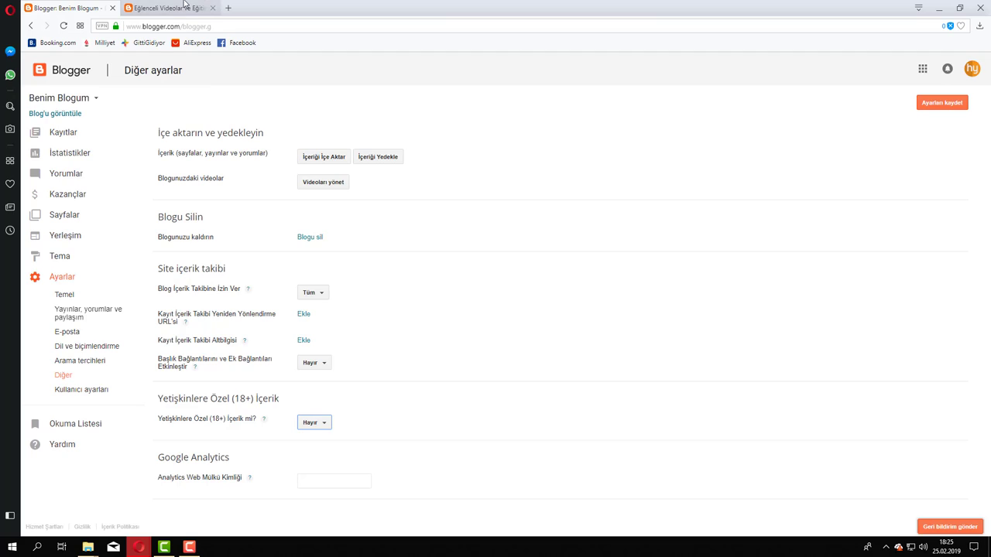
Examine the published blog's missing-page view and return to the Diğer settings.
click(185, 7)
drag(374, 191, 530, 200)
click(530, 200)
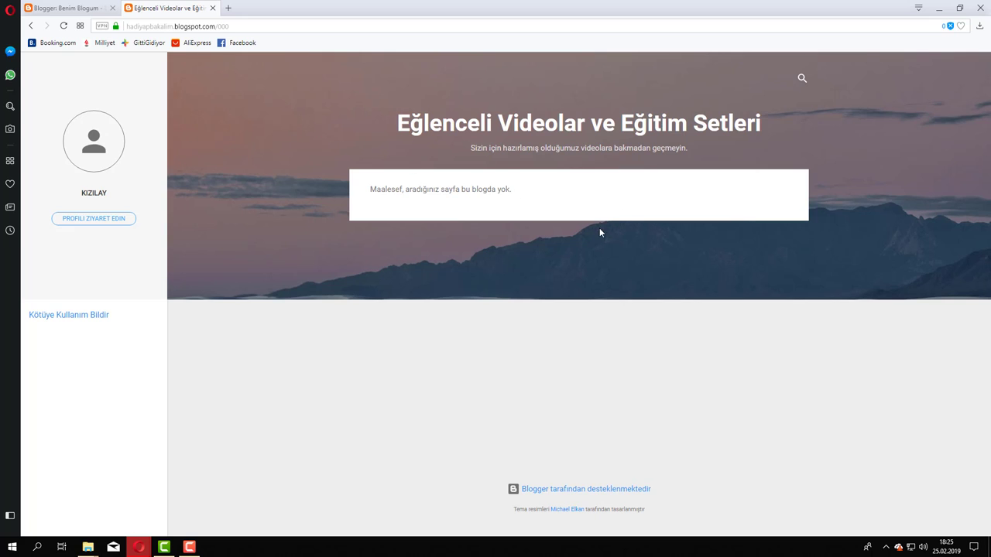
click(106, 3)
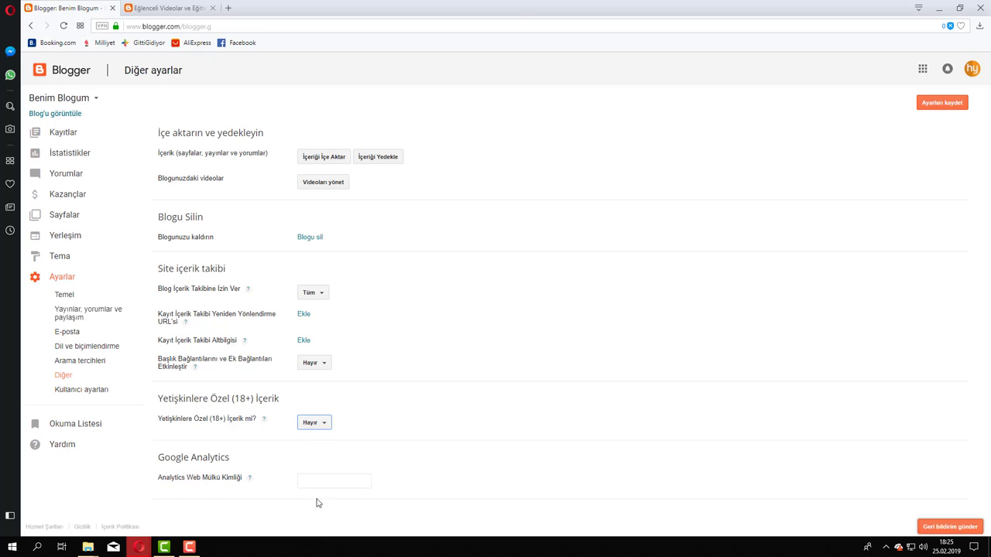
Review the Google Analytics web property ID field, leave it empty, and save the Diğer settings.
drag(168, 458, 223, 467)
click(243, 467)
click(324, 484)
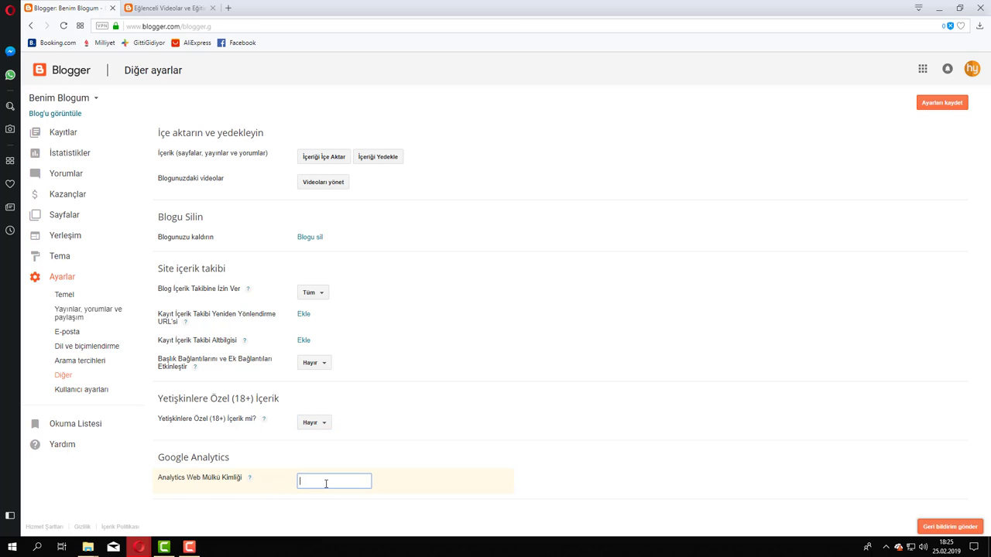
click(941, 104)
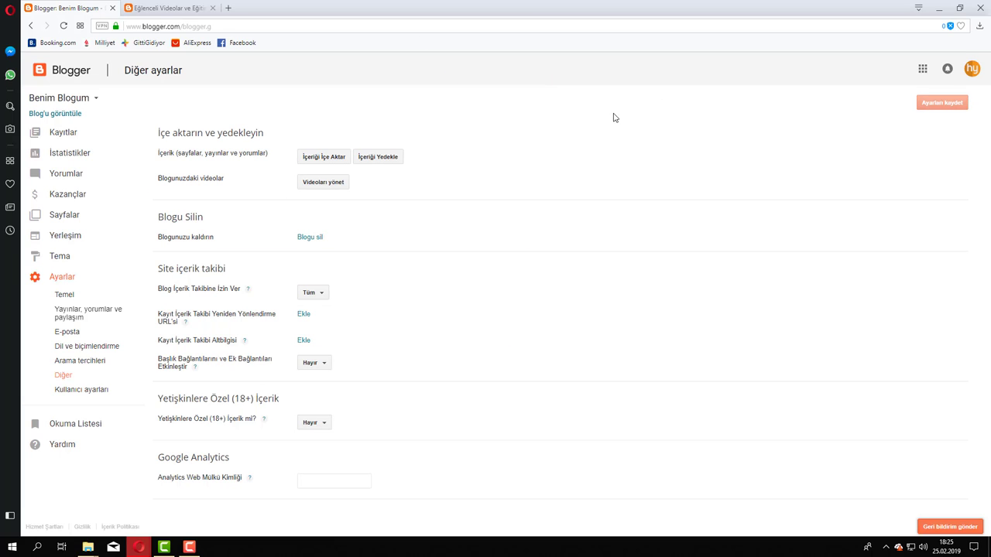
Select Blogger as the user profile in the Kullanıcı ayarları settings and save them.
click(97, 392)
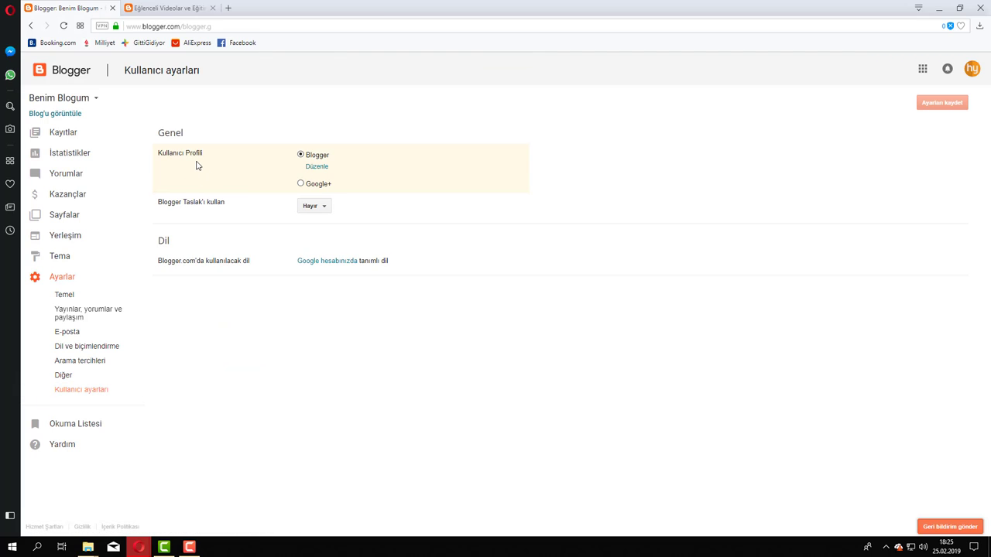
click(314, 155)
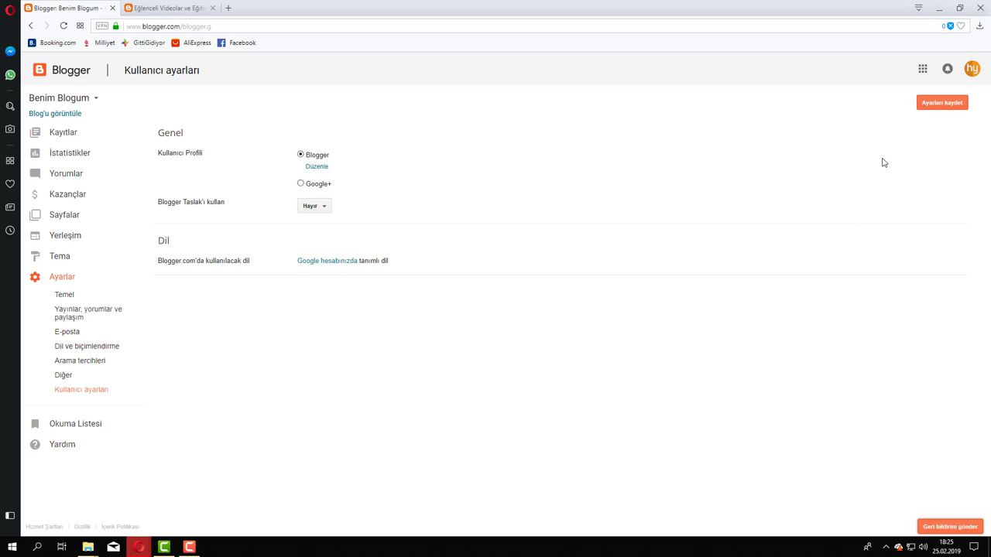
click(946, 103)
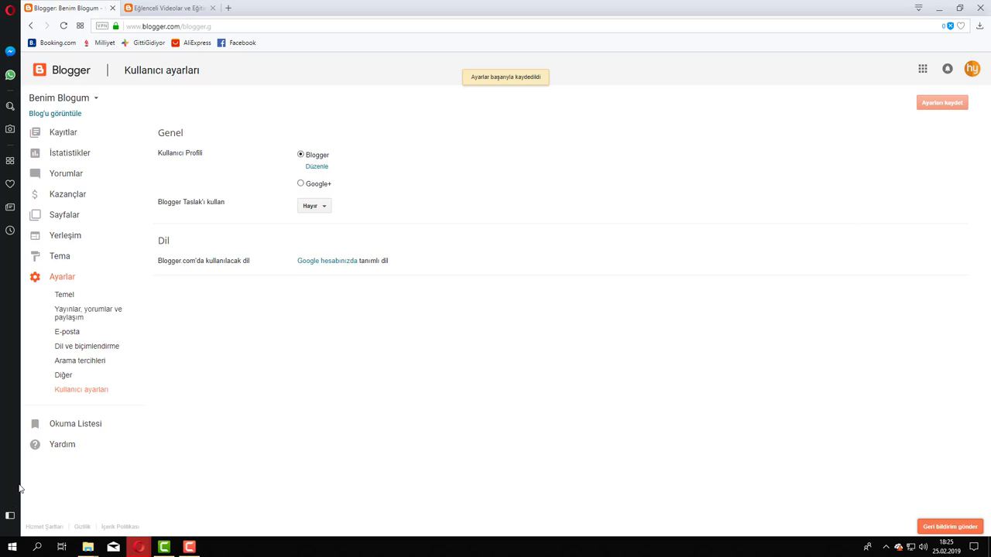